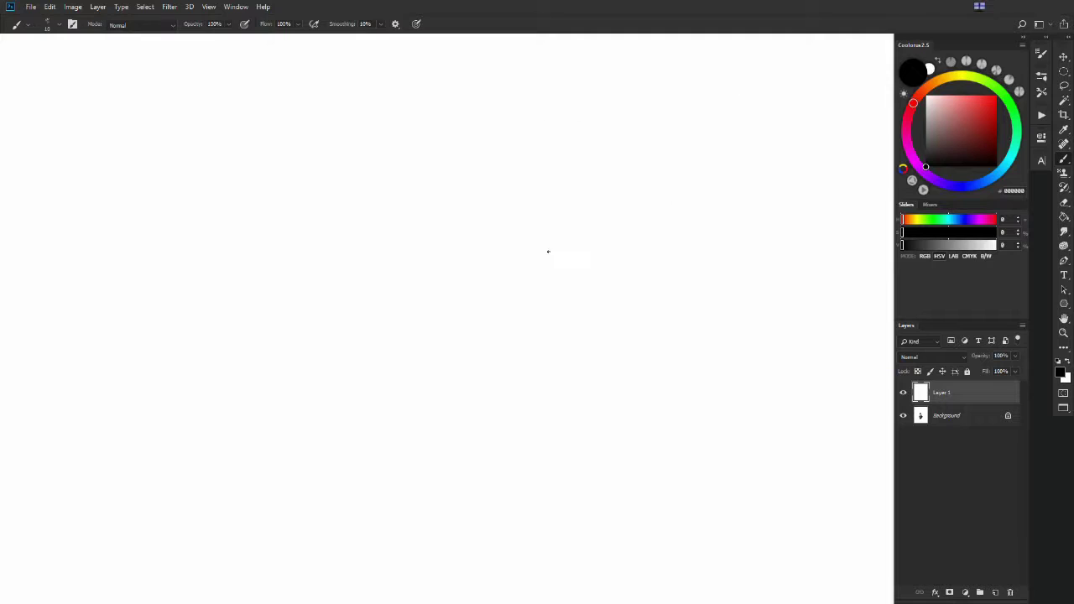
# Sketch both eyes with their lids and short brow marks
pyautogui.moveTo(546, 255)
pyautogui.mouseDown()
pyautogui.moveTo(605, 239)
pyautogui.moveTo(584, 226)
pyautogui.moveTo(611, 245)
pyautogui.moveTo(580, 255)
pyautogui.moveTo(589, 290)
pyautogui.moveTo(601, 250)
pyautogui.moveTo(543, 244)
pyautogui.moveTo(555, 190)
pyautogui.mouseUp()
pyautogui.moveTo(495, 285)
pyautogui.mouseDown()
pyautogui.moveTo(473, 268)
pyautogui.moveTo(440, 275)
pyautogui.moveTo(433, 262)
pyautogui.moveTo(498, 292)
pyautogui.mouseUp()
pyautogui.moveTo(499, 302)
pyautogui.mouseDown()
pyautogui.moveTo(462, 295)
pyautogui.moveTo(465, 278)
pyautogui.moveTo(479, 302)
pyautogui.mouseUp()
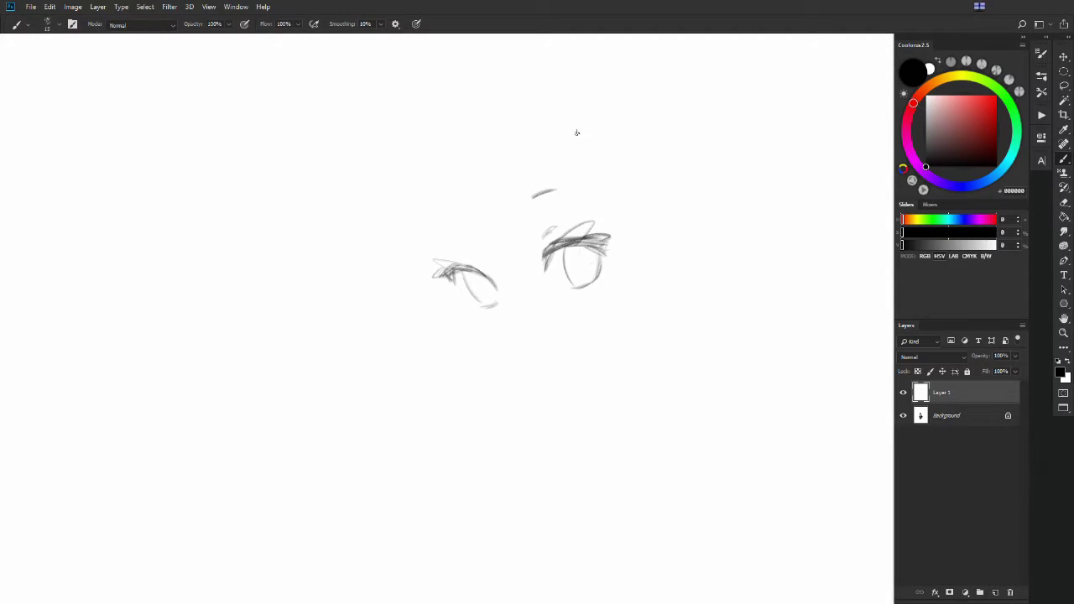
pyautogui.moveTo(448, 219); pyautogui.dragTo(467, 221)
# Sketch the bang strands across the forehead, undoing one stray strand
pyautogui.moveTo(451, 128); pyautogui.dragTo(471, 176)
pyautogui.moveTo(493, 136); pyautogui.dragTo(509, 166)
pyautogui.moveTo(520, 127); pyautogui.dragTo(518, 154)
pyautogui.moveTo(510, 107); pyautogui.dragTo(513, 168)
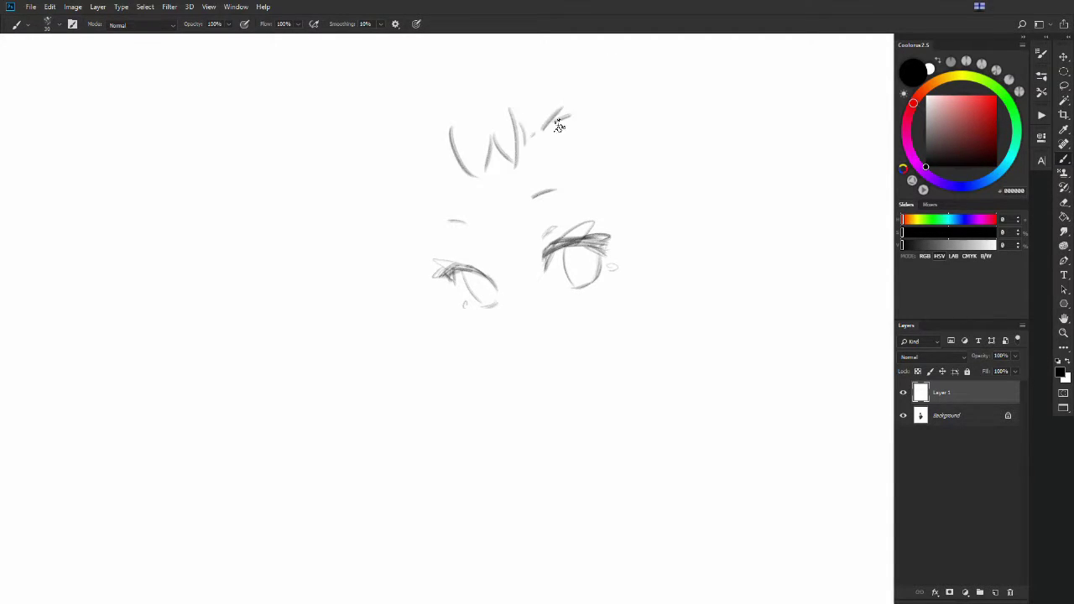
pyautogui.moveTo(537, 117); pyautogui.dragTo(541, 142)
pyautogui.moveTo(569, 119); pyautogui.dragTo(557, 149)
pyautogui.moveTo(446, 148)
pyautogui.mouseDown()
pyautogui.moveTo(434, 181)
pyautogui.moveTo(453, 136)
pyautogui.mouseUp()
pyautogui.hotkey('ctrl', 'z')
# Outline the right cheek and jaw down to the chin, undoing a wavy mouth line
pyautogui.moveTo(570, 130); pyautogui.dragTo(617, 315)
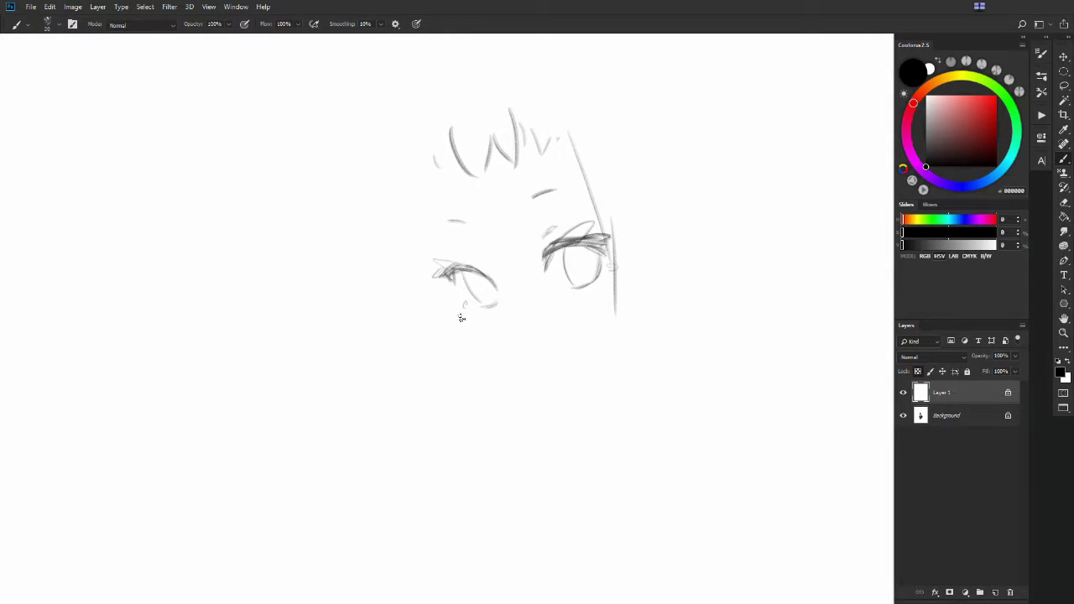
pyautogui.moveTo(453, 307); pyautogui.dragTo(495, 368)
pyautogui.moveTo(467, 333)
pyautogui.mouseDown()
pyautogui.moveTo(545, 390)
pyautogui.moveTo(617, 330)
pyautogui.mouseUp()
pyautogui.moveTo(530, 361)
pyautogui.mouseDown()
pyautogui.moveTo(576, 342)
pyautogui.moveTo(562, 351)
pyautogui.mouseUp()
pyautogui.hotkey('ctrl', 'z')
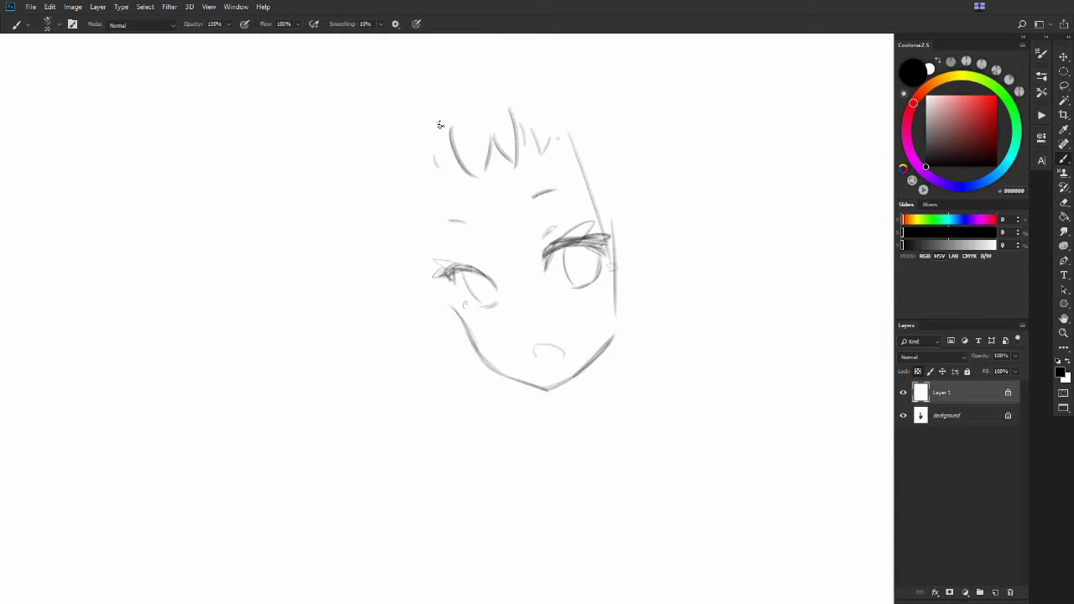
# Add left hair strands, a long left face outline and zigzag top-right bangs
pyautogui.moveTo(436, 161); pyautogui.dragTo(454, 194)
pyautogui.moveTo(409, 243); pyautogui.dragTo(433, 393)
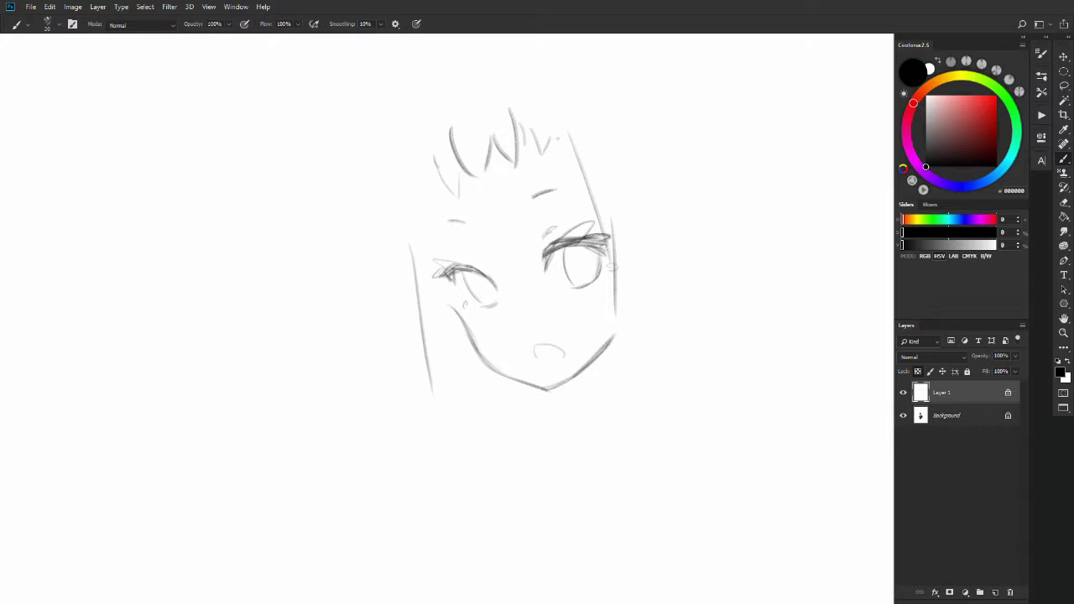
pyautogui.moveTo(452, 159); pyautogui.dragTo(416, 198)
pyautogui.moveTo(424, 111); pyautogui.dragTo(396, 160)
pyautogui.moveTo(545, 127); pyautogui.dragTo(574, 118)
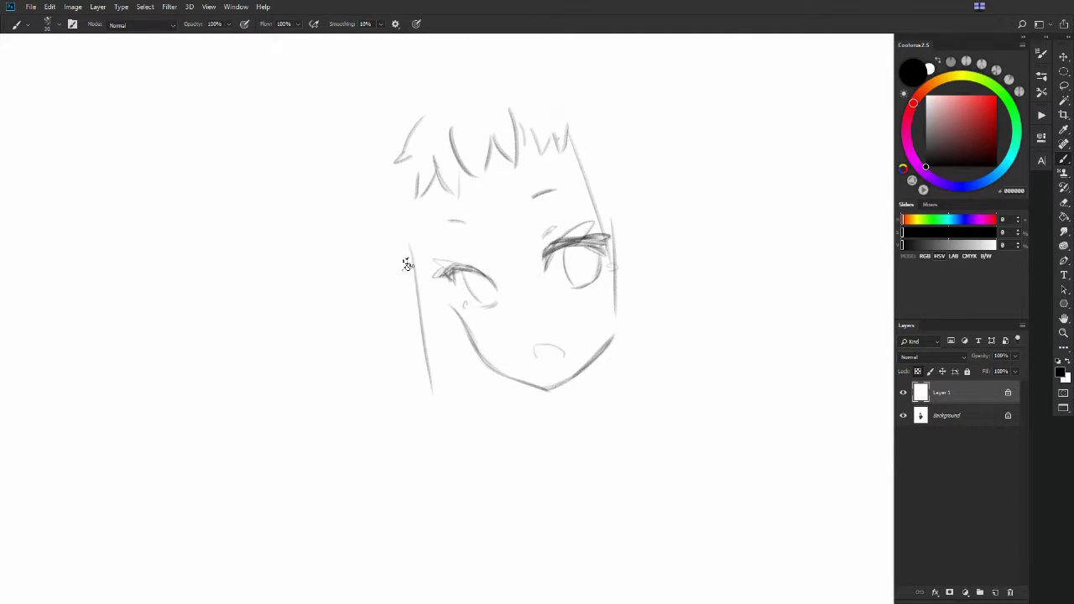
# Erase the stray left face outline and hair strokes, adding more top-right bangs
pyautogui.moveTo(407, 264); pyautogui.dragTo(408, 222)
pyautogui.moveTo(574, 164); pyautogui.dragTo(567, 180)
pyautogui.moveTo(576, 117); pyautogui.dragTo(580, 176)
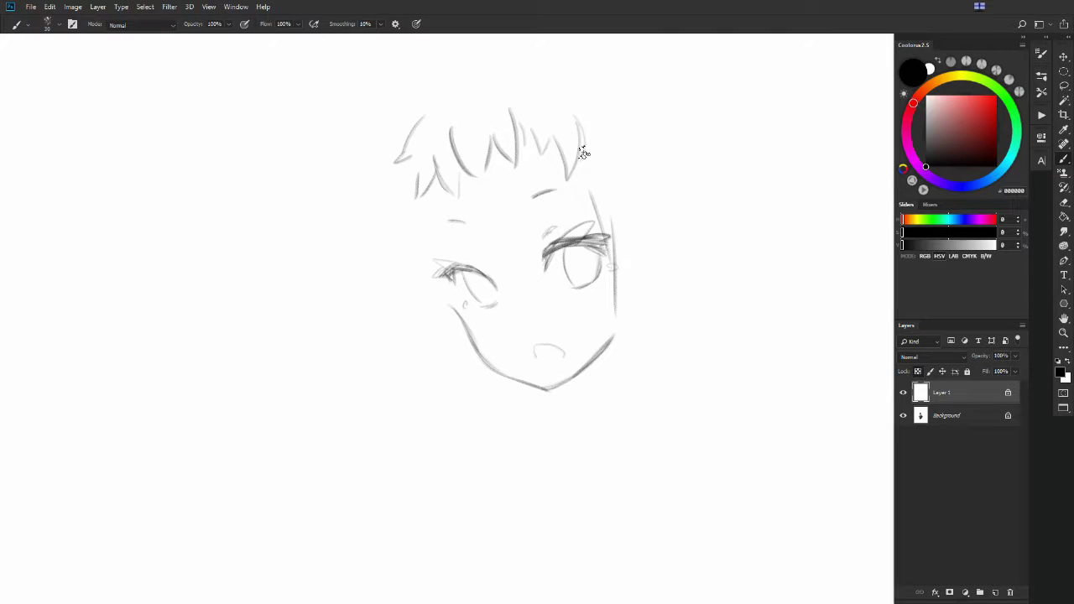
pyautogui.press('e')
pyautogui.moveTo(403, 126); pyautogui.dragTo(442, 216)
pyautogui.press('b')
# Redraw the left face outline and add hair strands on both sides
pyautogui.moveTo(583, 166); pyautogui.dragTo(598, 214)
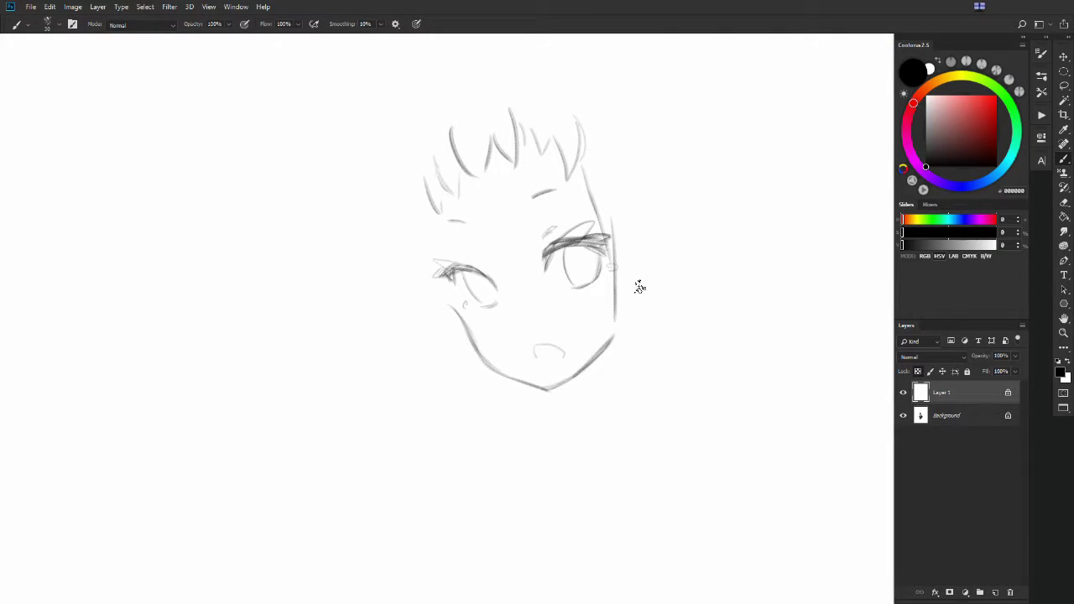
pyautogui.moveTo(661, 225); pyautogui.dragTo(617, 320)
pyautogui.moveTo(409, 229)
pyautogui.mouseDown()
pyautogui.moveTo(428, 347)
pyautogui.moveTo(458, 338)
pyautogui.mouseUp()
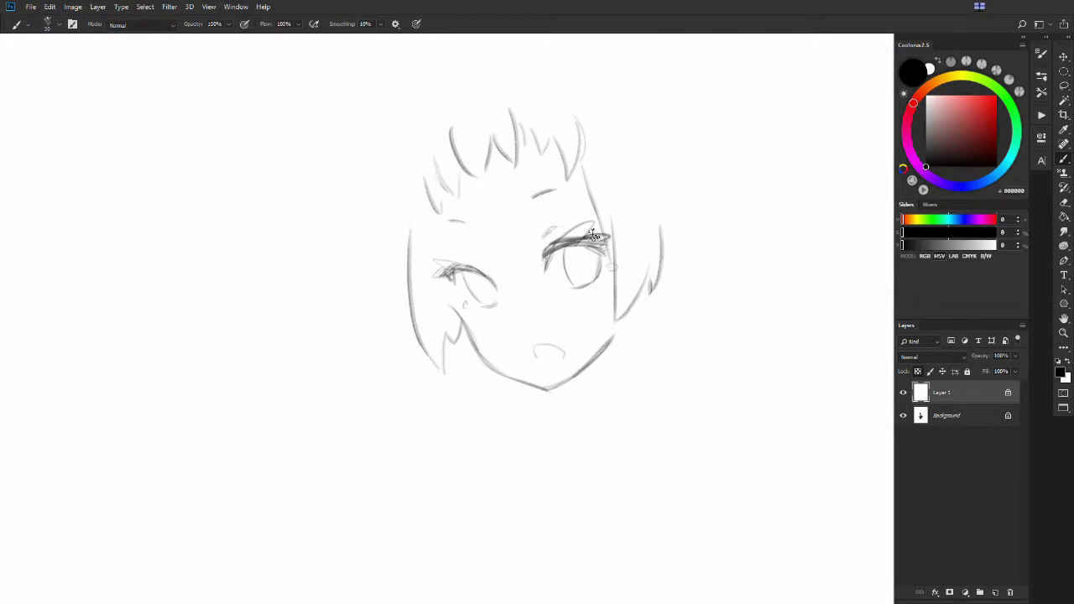
pyautogui.moveTo(610, 265); pyautogui.dragTo(606, 212)
pyautogui.moveTo(503, 168); pyautogui.dragTo(499, 258)
# Trace the top and side arcs of the hair outline, undoing the upper-left strokes
pyautogui.moveTo(411, 216); pyautogui.dragTo(386, 238)
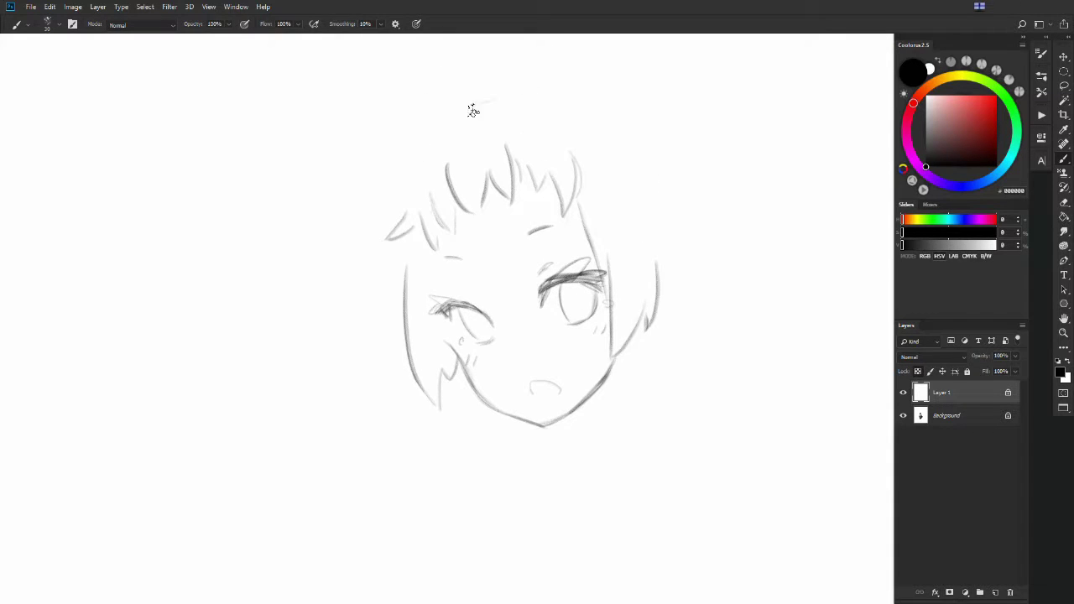
pyautogui.moveTo(569, 88); pyautogui.dragTo(419, 145)
pyautogui.moveTo(508, 85); pyautogui.dragTo(418, 149)
pyautogui.moveTo(453, 116); pyautogui.dragTo(395, 200)
pyautogui.moveTo(555, 80)
pyautogui.mouseDown()
pyautogui.moveTo(653, 112)
pyautogui.moveTo(678, 232)
pyautogui.mouseUp()
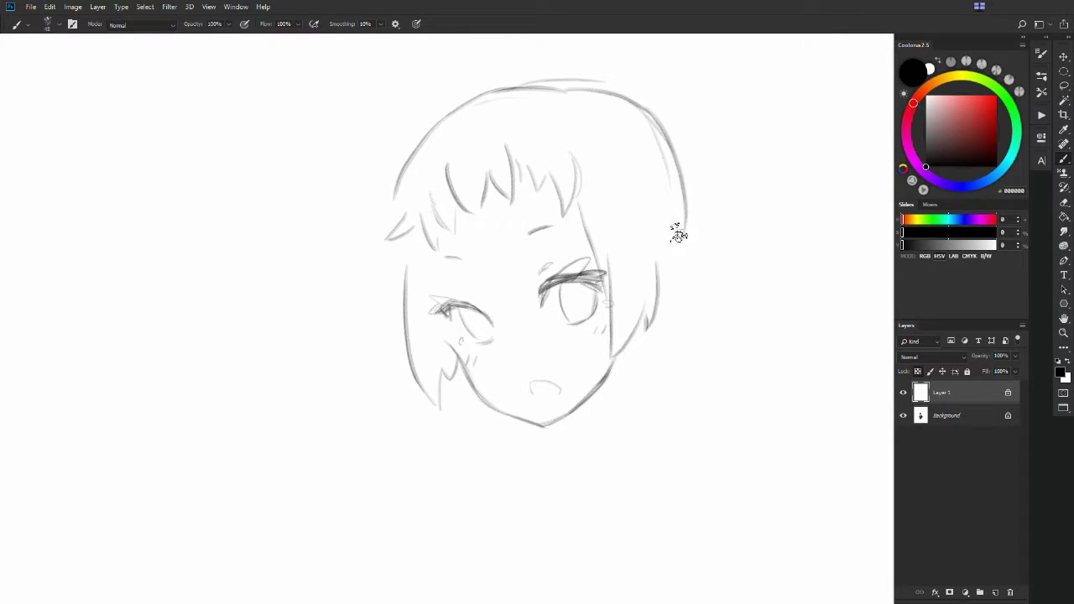
pyautogui.moveTo(437, 125)
pyautogui.mouseDown()
pyautogui.moveTo(400, 209)
pyautogui.moveTo(406, 310)
pyautogui.mouseUp()
pyautogui.hotkey('ctrl', 'z')
pyautogui.hotkey('ctrl', 'z')
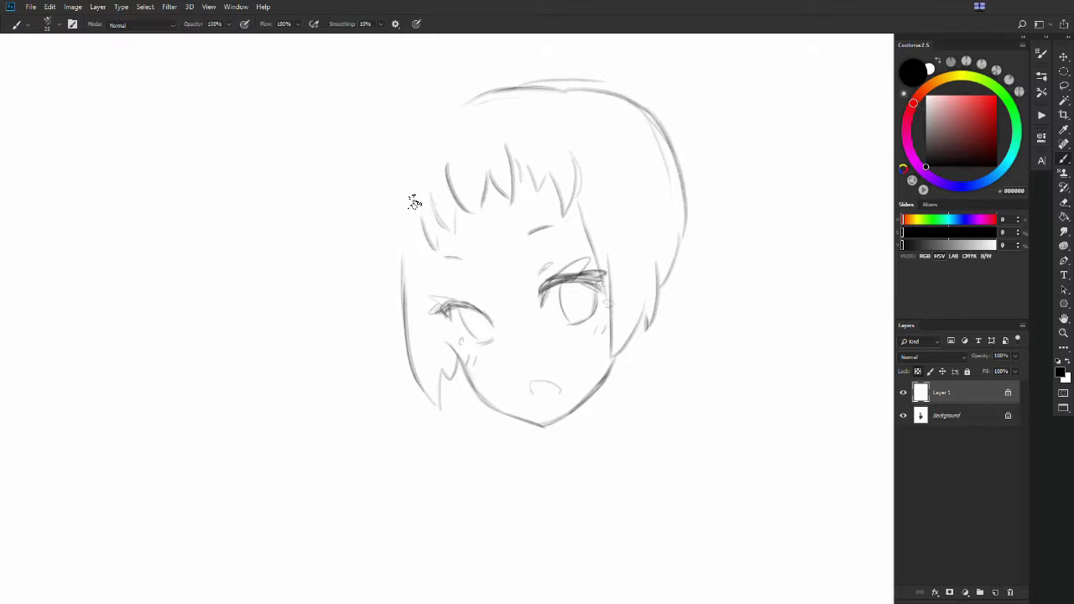
# Retrace the left hair outline and draw the left and right twin tails
pyautogui.moveTo(474, 93); pyautogui.dragTo(401, 251)
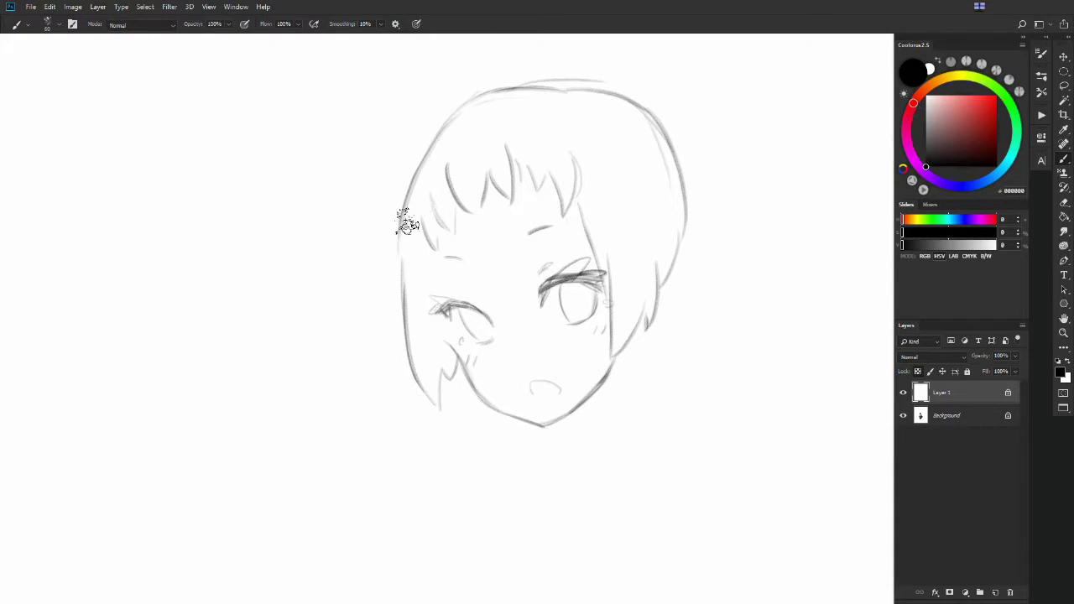
pyautogui.moveTo(684, 180); pyautogui.dragTo(680, 204)
pyautogui.moveTo(706, 166); pyautogui.dragTo(728, 324)
pyautogui.moveTo(396, 214); pyautogui.dragTo(338, 448)
pyautogui.moveTo(621, 252); pyautogui.dragTo(637, 185)
pyautogui.hotkey('ctrl', 'z')
# Sketch the neck, shirt collar points and shoulder lines below the chin
pyautogui.moveTo(572, 356)
pyautogui.mouseDown()
pyautogui.moveTo(568, 386)
pyautogui.moveTo(530, 386)
pyautogui.mouseUp()
pyautogui.moveTo(631, 297)
pyautogui.mouseDown()
pyautogui.moveTo(636, 380)
pyautogui.moveTo(578, 395)
pyautogui.mouseUp()
pyautogui.moveTo(559, 361)
pyautogui.mouseDown()
pyautogui.moveTo(537, 388)
pyautogui.moveTo(598, 449)
pyautogui.mouseUp()
pyautogui.moveTo(648, 340)
pyautogui.mouseDown()
pyautogui.moveTo(642, 383)
pyautogui.moveTo(601, 458)
pyautogui.mouseUp()
pyautogui.moveTo(554, 373); pyautogui.dragTo(519, 425)
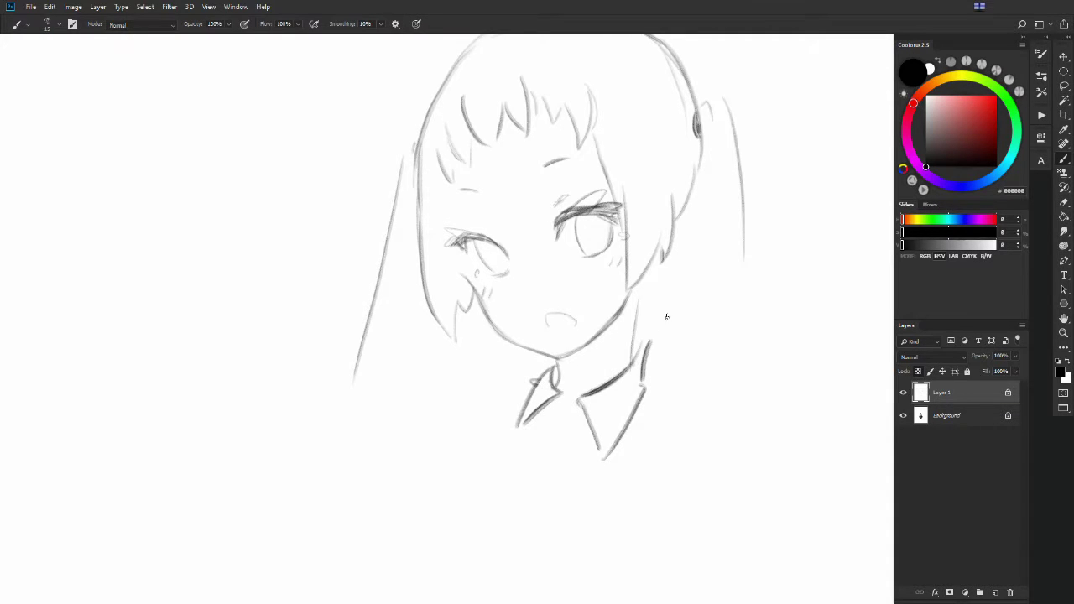
pyautogui.hotkey('ctrl', '-')
# Draw the shoulder lines and the left collar
pyautogui.moveTo(612, 351)
pyautogui.mouseDown()
pyautogui.moveTo(654, 409)
pyautogui.moveTo(635, 444)
pyautogui.mouseUp()
pyautogui.moveTo(538, 359); pyautogui.dragTo(506, 353)
pyautogui.moveTo(498, 362); pyautogui.dragTo(464, 432)
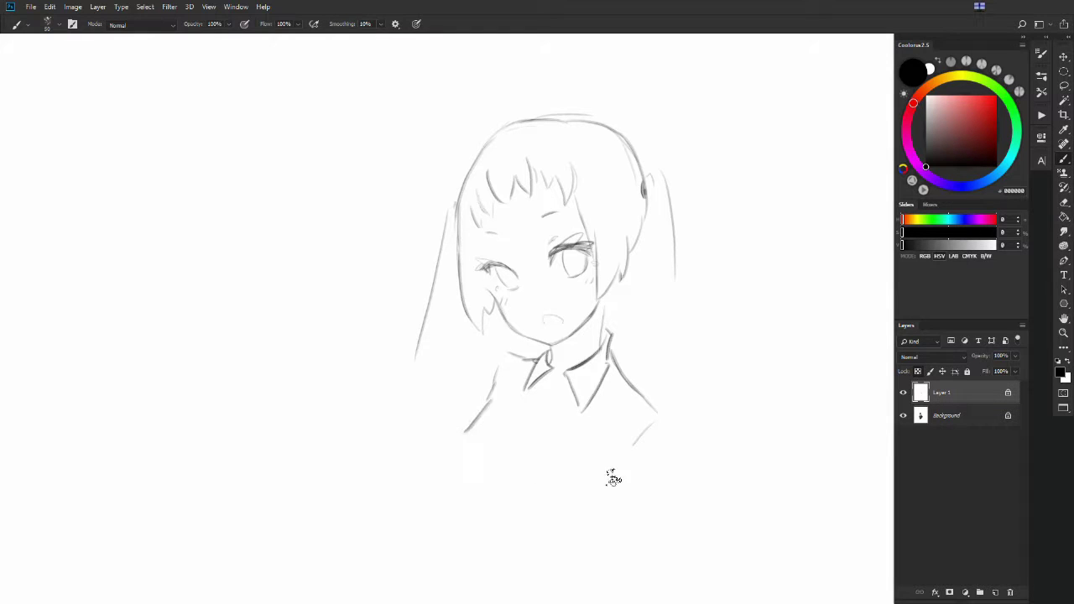
pyautogui.moveTo(606, 480); pyautogui.dragTo(581, 497)
# Extend both twin tails downward and draw a darkened ribbon tie under the collar
pyautogui.moveTo(419, 352); pyautogui.dragTo(357, 481)
pyautogui.moveTo(676, 277); pyautogui.dragTo(676, 428)
pyautogui.moveTo(676, 345); pyautogui.dragTo(694, 474)
pyautogui.moveTo(542, 373)
pyautogui.mouseDown()
pyautogui.moveTo(565, 392)
pyautogui.moveTo(511, 416)
pyautogui.moveTo(528, 436)
pyautogui.moveTo(554, 394)
pyautogui.moveTo(521, 369)
pyautogui.moveTo(435, 388)
pyautogui.mouseUp()
# Add shoulder and arm lines plus a long vertical line down the body
pyautogui.moveTo(620, 380); pyautogui.dragTo(663, 404)
pyautogui.moveTo(612, 475); pyautogui.dragTo(678, 476)
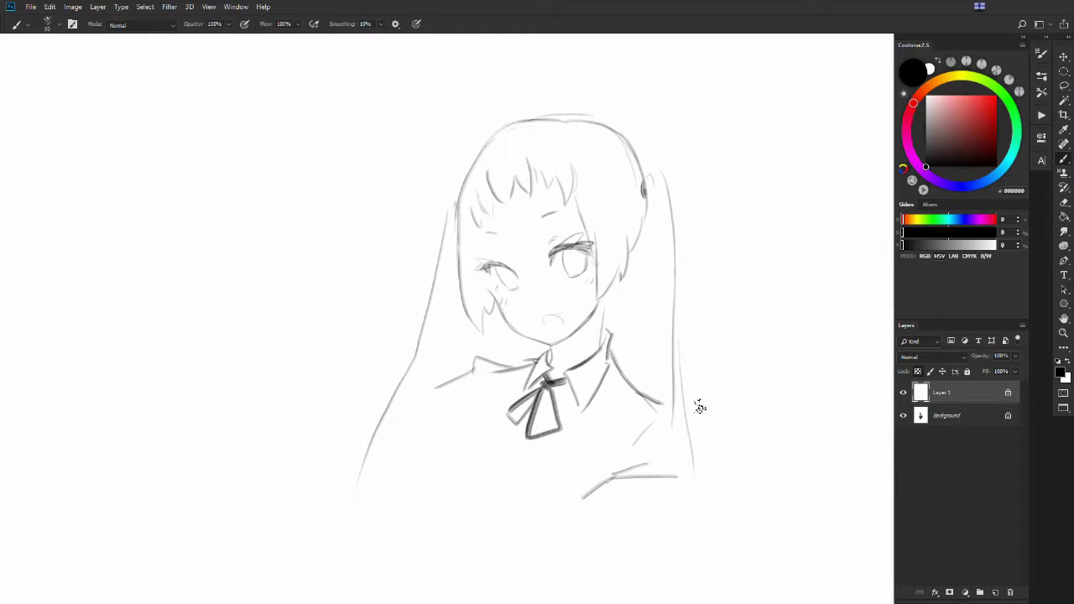
pyautogui.moveTo(485, 366)
pyautogui.mouseDown()
pyautogui.moveTo(440, 436)
pyautogui.moveTo(431, 503)
pyautogui.mouseUp()
pyautogui.moveTo(609, 483)
pyautogui.mouseDown()
pyautogui.moveTo(573, 542)
pyautogui.moveTo(591, 576)
pyautogui.mouseUp()
pyautogui.moveTo(640, 508); pyautogui.dragTo(643, 423)
pyautogui.moveTo(437, 436); pyautogui.dragTo(435, 525)
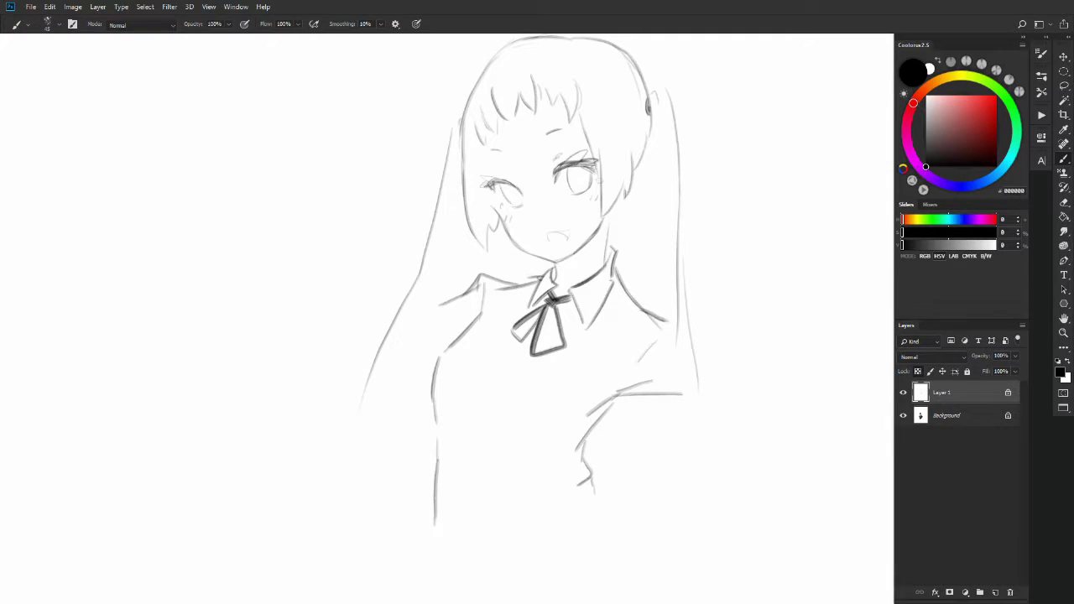
# Add a hair ornament, then draw the blazer lapels and curved hem below the ribbon
pyautogui.moveTo(651, 100); pyautogui.dragTo(667, 90)
pyautogui.moveTo(455, 134); pyautogui.dragTo(460, 116)
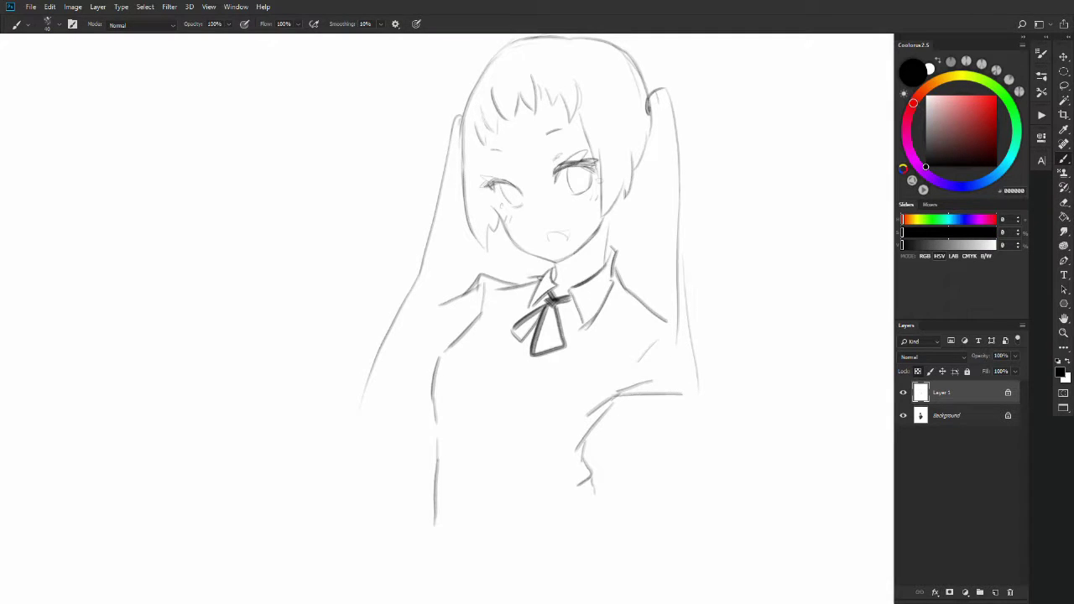
pyautogui.moveTo(495, 375); pyautogui.dragTo(579, 358)
pyautogui.moveTo(520, 325); pyautogui.dragTo(492, 377)
pyautogui.moveTo(622, 286); pyautogui.dragTo(579, 361)
pyautogui.moveTo(577, 382); pyautogui.dragTo(480, 413)
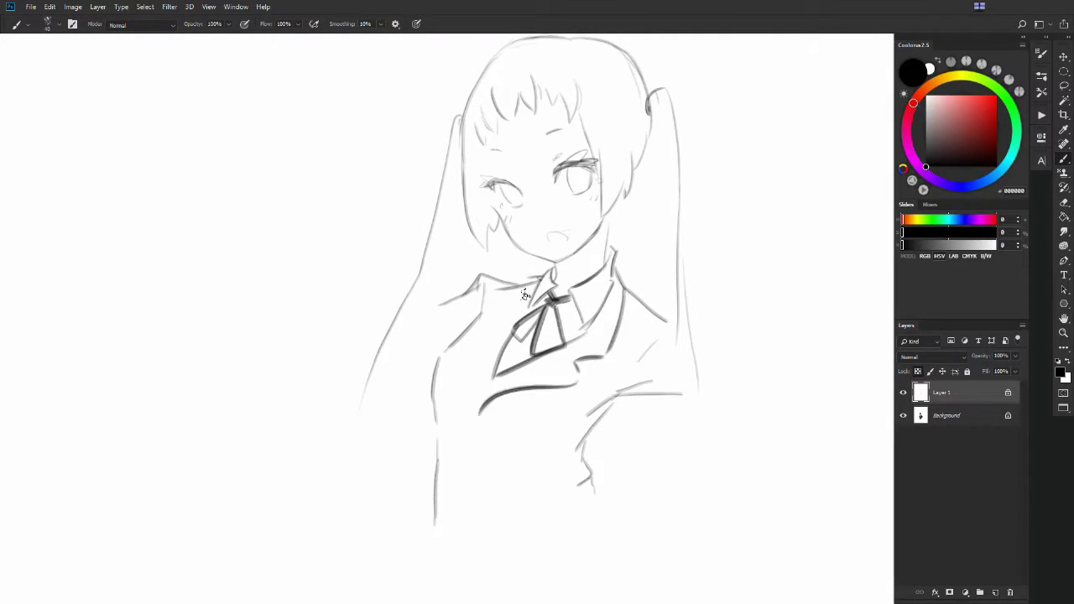
pyautogui.moveTo(530, 283)
pyautogui.mouseDown()
pyautogui.moveTo(480, 418)
pyautogui.moveTo(472, 569)
pyautogui.mouseUp()
pyautogui.moveTo(480, 273)
pyautogui.mouseDown()
pyautogui.moveTo(442, 303)
pyautogui.moveTo(463, 321)
pyautogui.moveTo(350, 324)
pyautogui.moveTo(374, 234)
pyautogui.moveTo(382, 319)
pyautogui.mouseUp()
# Sketch the raised forearm and fist beside the face, with the upper arm toward the hair
pyautogui.moveTo(411, 273); pyautogui.dragTo(350, 351)
pyautogui.moveTo(312, 310); pyautogui.dragTo(314, 368)
pyautogui.moveTo(319, 378); pyautogui.dragTo(436, 362)
pyautogui.moveTo(393, 220); pyautogui.dragTo(303, 340)
pyautogui.moveTo(367, 238); pyautogui.dragTo(312, 371)
pyautogui.moveTo(392, 225); pyautogui.dragTo(463, 178)
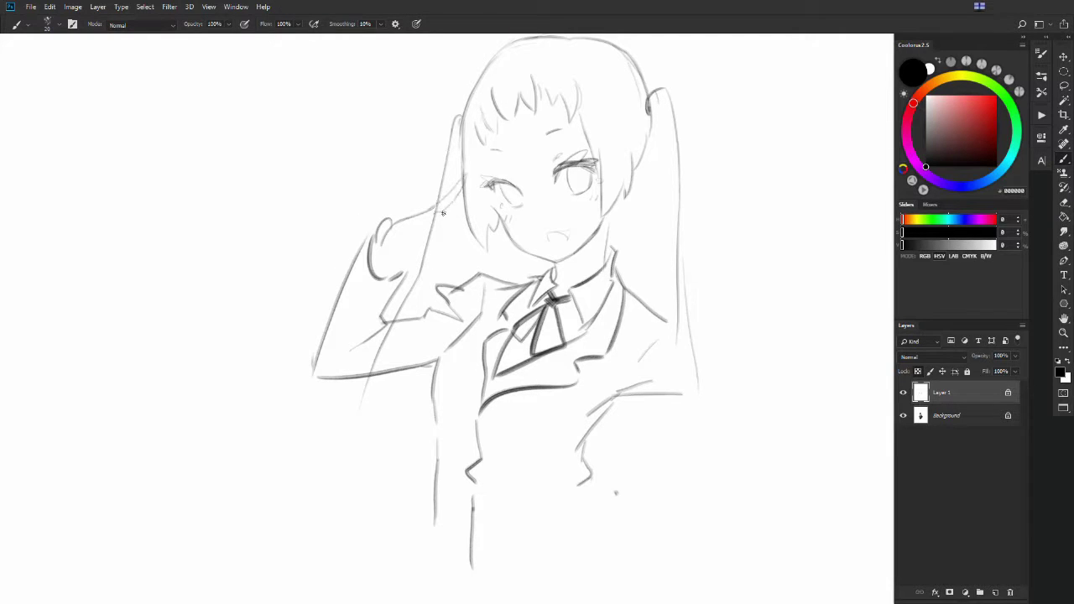
# Sketch the fingers beside the face, fix them with the eraser, and draw the jacket's right side
pyautogui.moveTo(443, 213)
pyautogui.mouseDown()
pyautogui.moveTo(482, 238)
pyautogui.moveTo(408, 260)
pyautogui.moveTo(391, 279)
pyautogui.moveTo(428, 243)
pyautogui.mouseUp()
pyautogui.press('e')
pyautogui.press('b')
pyautogui.moveTo(617, 401); pyautogui.dragTo(714, 480)
# Draw a long hair curve down the left of the figure
pyautogui.scroll(-3, 751, 361)
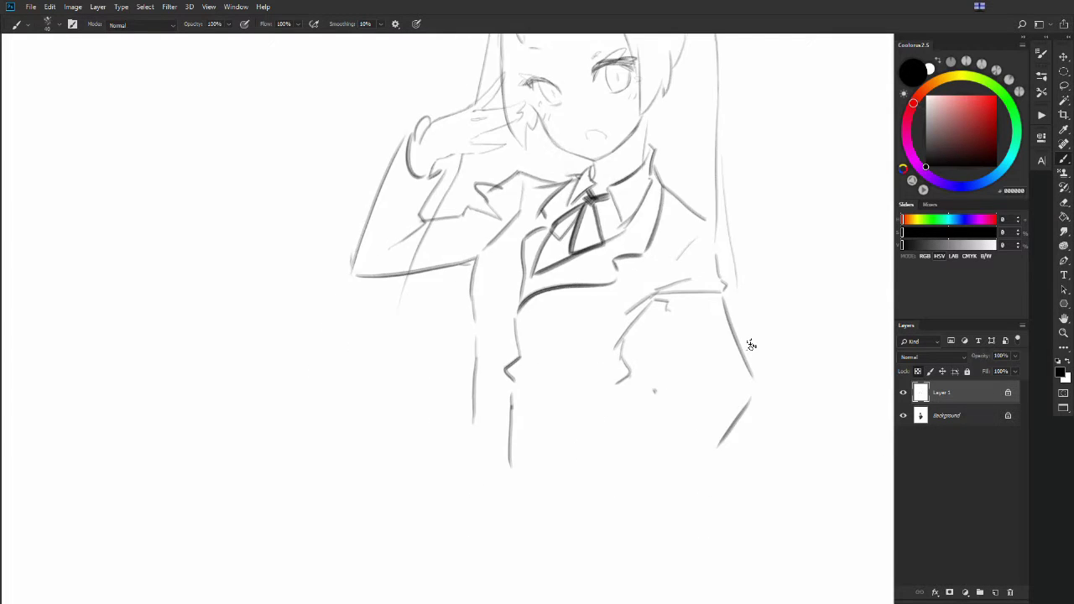
pyautogui.scroll(-2, 587, 343)
pyautogui.scroll(-3, 421, 342)
pyautogui.moveTo(391, 251); pyautogui.dragTo(312, 554)
pyautogui.scroll(2, 312, 554)
# Sketch the skirt outline, hem and hip folds, plus the right arm hanging down
pyautogui.moveTo(496, 478); pyautogui.dragTo(597, 472)
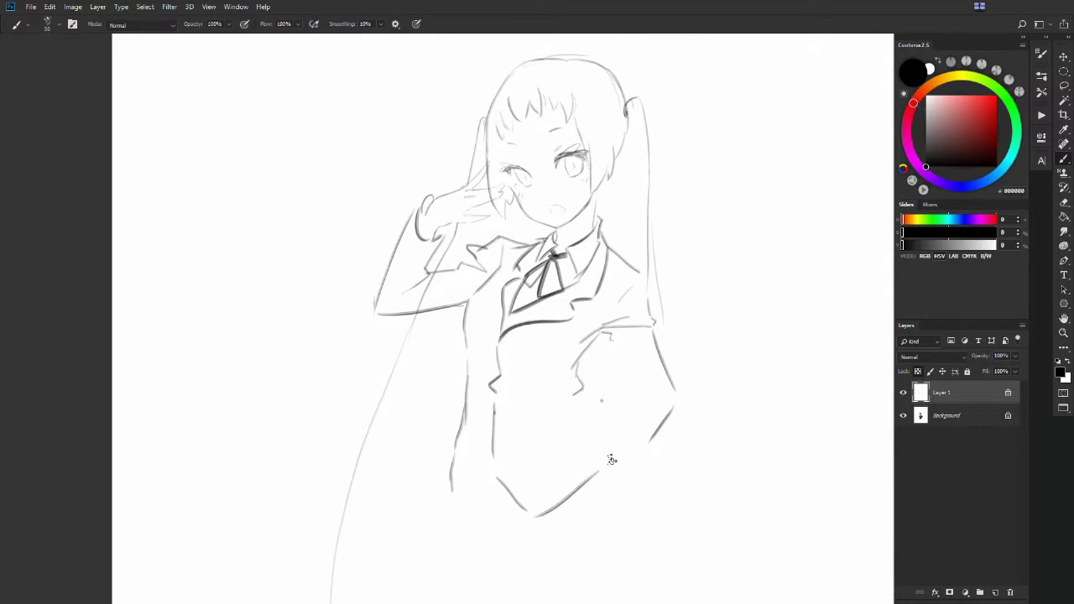
pyautogui.moveTo(627, 396)
pyautogui.mouseDown()
pyautogui.moveTo(584, 470)
pyautogui.moveTo(687, 520)
pyautogui.mouseUp()
pyautogui.scroll(-2, 710, 370)
pyautogui.scroll(-1, 710, 370)
pyautogui.moveTo(488, 391)
pyautogui.mouseDown()
pyautogui.moveTo(482, 448)
pyautogui.moveTo(590, 453)
pyautogui.moveTo(627, 391)
pyautogui.mouseUp()
pyautogui.moveTo(592, 363)
pyautogui.mouseDown()
pyautogui.moveTo(638, 351)
pyautogui.moveTo(626, 383)
pyautogui.mouseUp()
pyautogui.scroll(1, 676, 341)
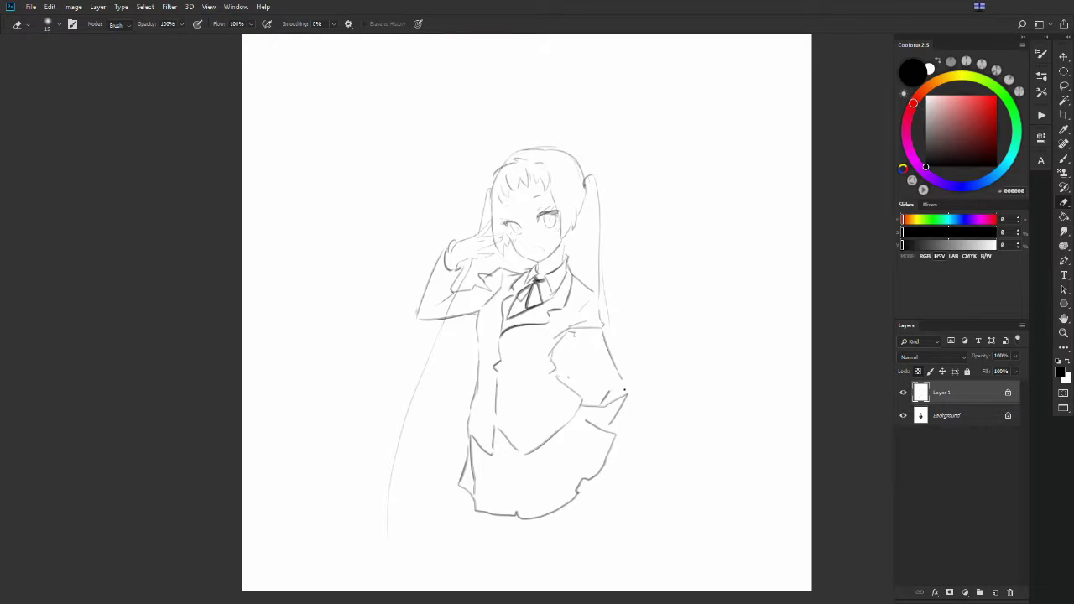
pyautogui.moveTo(587, 371); pyautogui.dragTo(594, 389)
pyautogui.moveTo(628, 388)
pyautogui.mouseDown()
pyautogui.moveTo(663, 436)
pyautogui.moveTo(651, 458)
pyautogui.mouseUp()
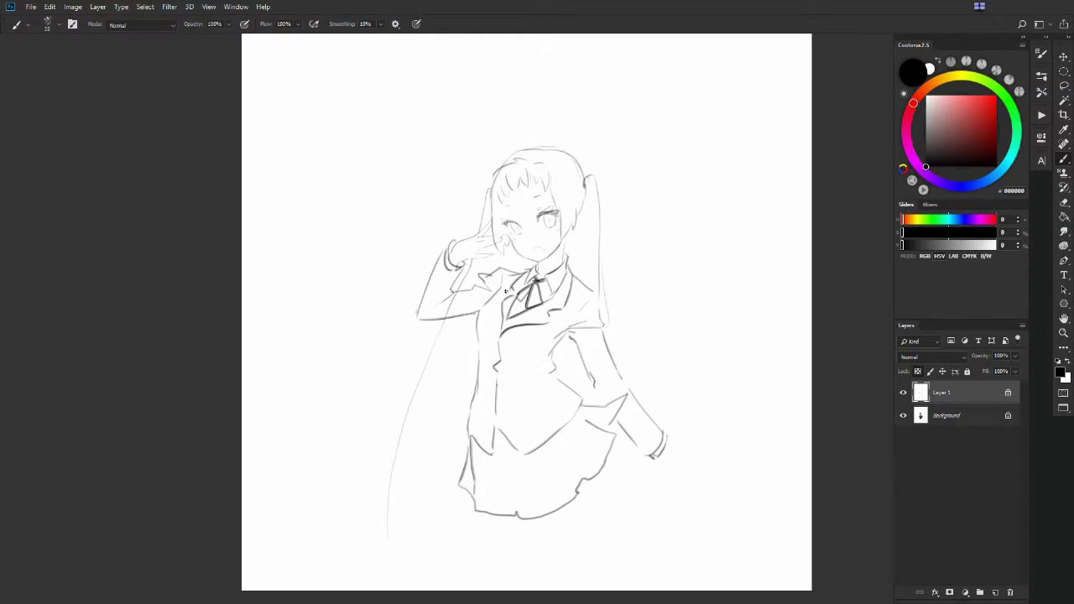
pyautogui.scroll(-1, 505, 291)
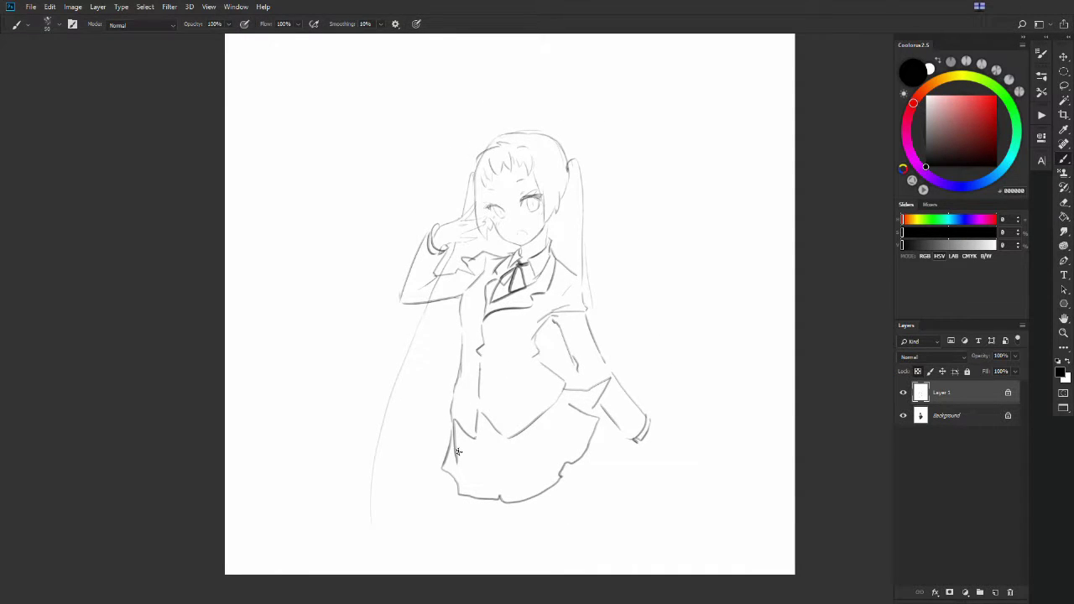
# Sketch the legs below the skirt
pyautogui.moveTo(461, 496); pyautogui.dragTo(471, 568)
pyautogui.moveTo(591, 460); pyautogui.dragTo(642, 561)
pyautogui.moveTo(541, 496); pyautogui.dragTo(597, 563)
pyautogui.moveTo(470, 550); pyautogui.dragTo(474, 574)
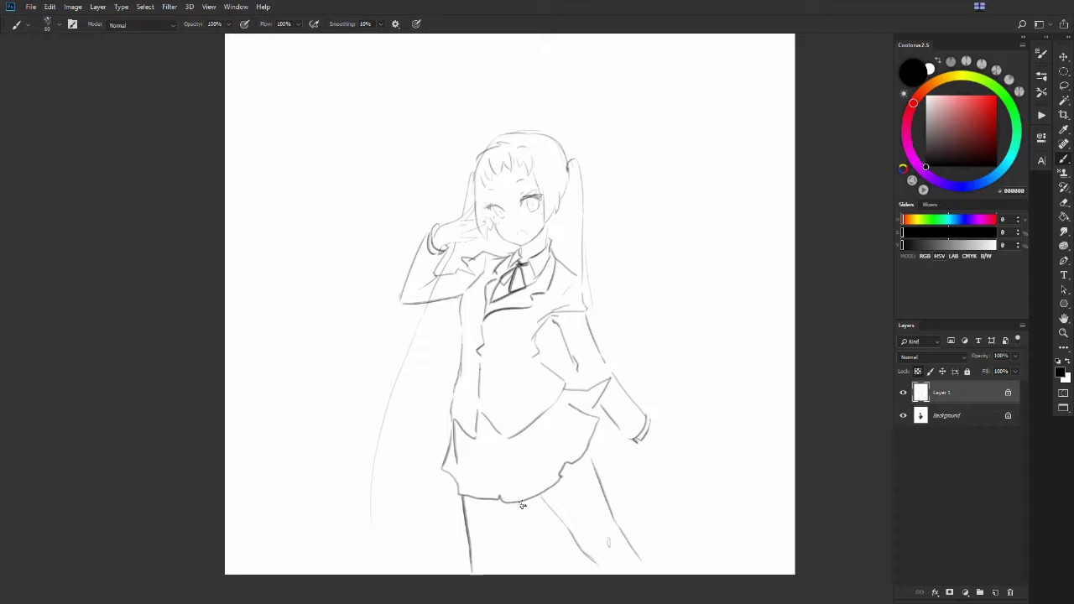
pyautogui.moveTo(522, 505); pyautogui.dragTo(524, 566)
pyautogui.moveTo(614, 520); pyautogui.dragTo(660, 568)
pyautogui.scroll(1, 661, 449)
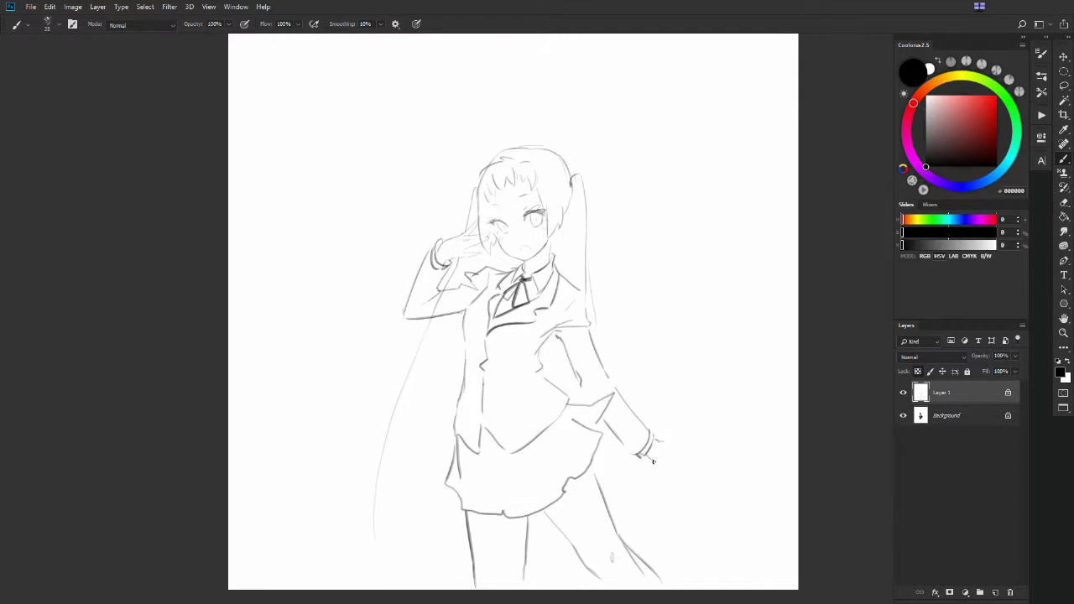
# Extend the left twin tail with long strands down the figure
pyautogui.moveTo(372, 530); pyautogui.dragTo(427, 505)
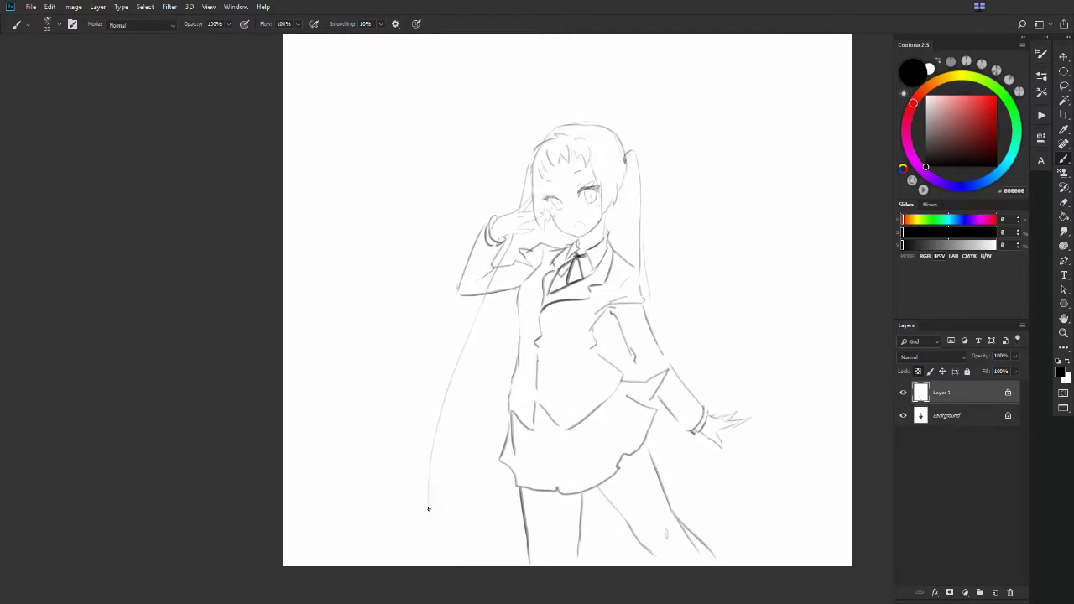
pyautogui.moveTo(444, 462); pyautogui.dragTo(429, 567)
pyautogui.moveTo(500, 297); pyautogui.dragTo(453, 567)
pyautogui.moveTo(475, 378); pyautogui.dragTo(458, 537)
pyautogui.press('e')
pyautogui.press('b')
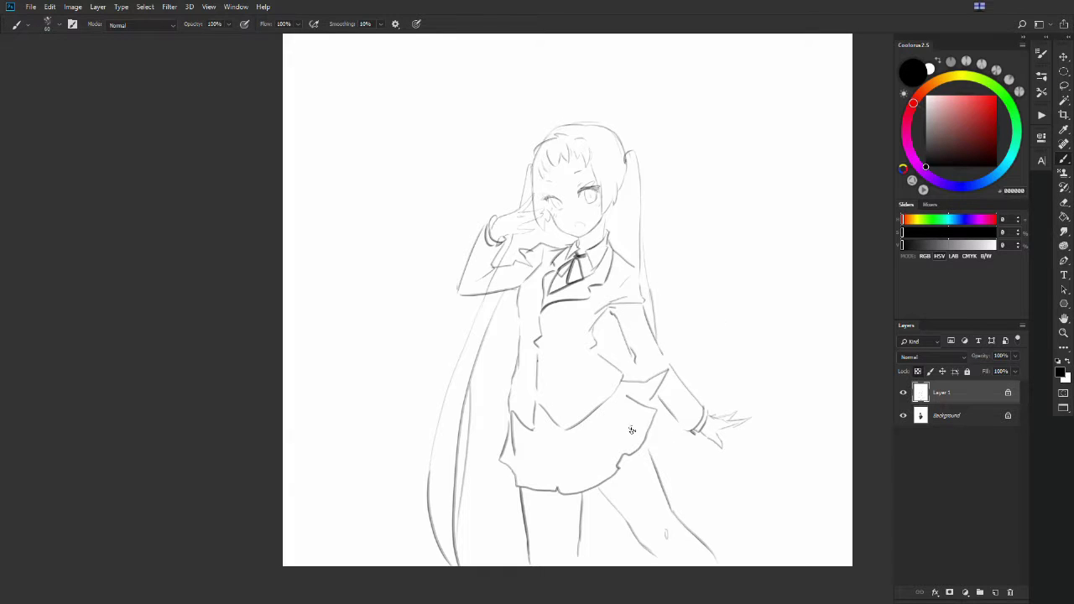
# Draw the buttons down the coat front and lengthen the right twin tail line
pyautogui.moveTo(594, 369); pyautogui.dragTo(572, 388)
pyautogui.moveTo(537, 315); pyautogui.dragTo(536, 323)
pyautogui.moveTo(535, 349); pyautogui.dragTo(534, 356)
pyautogui.moveTo(532, 381); pyautogui.dragTo(531, 389)
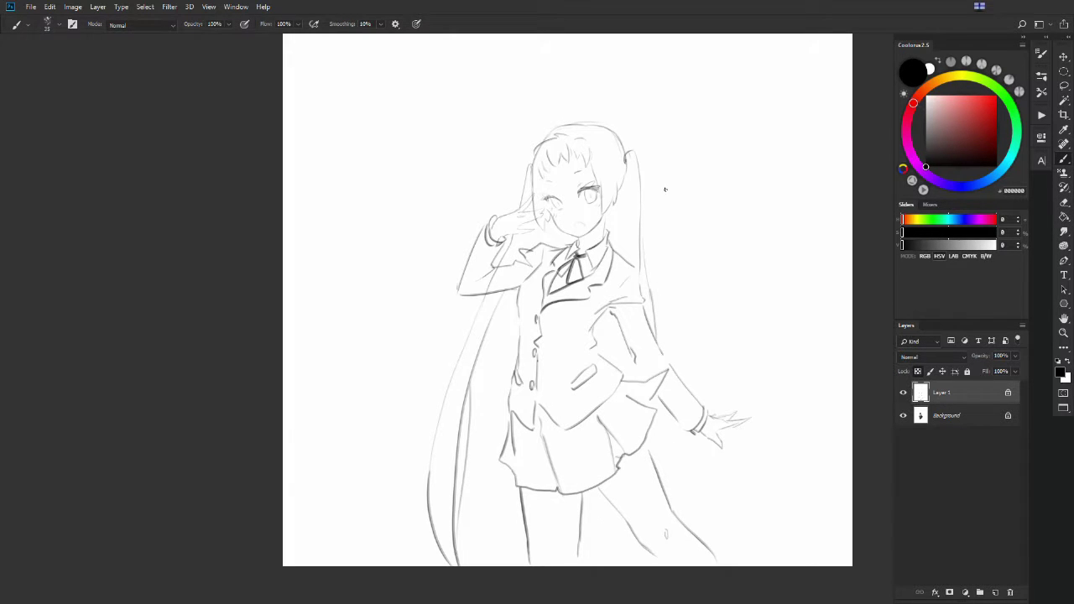
pyautogui.moveTo(646, 267); pyautogui.dragTo(636, 283)
pyautogui.moveTo(625, 168); pyautogui.dragTo(627, 257)
# Enlarge the canvas downward with the Crop tool to make room for the legs
pyautogui.hotkey('ctrl', '-')
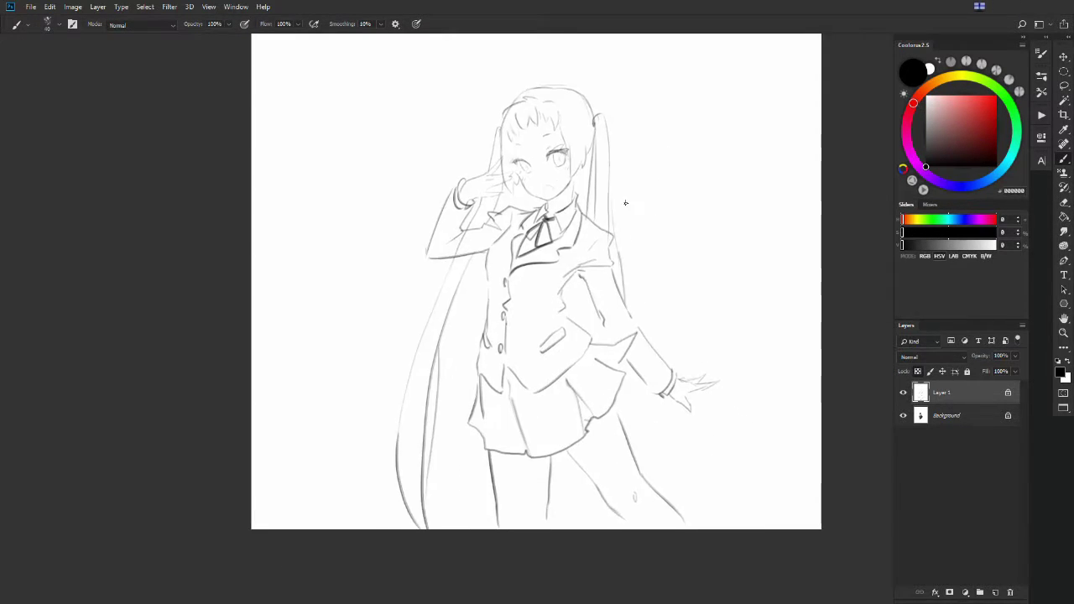
pyautogui.hotkey('ctrl', '-')
pyautogui.press('c')
pyautogui.moveTo(526, 433); pyautogui.dragTo(526, 519)
# Apply the canvas extension and merge the sketch layer down into the background
pyautogui.press('Return')
pyautogui.hotkey('ctrl', '+')
pyautogui.hotkey('ctrl', '+')
pyautogui.press('b')
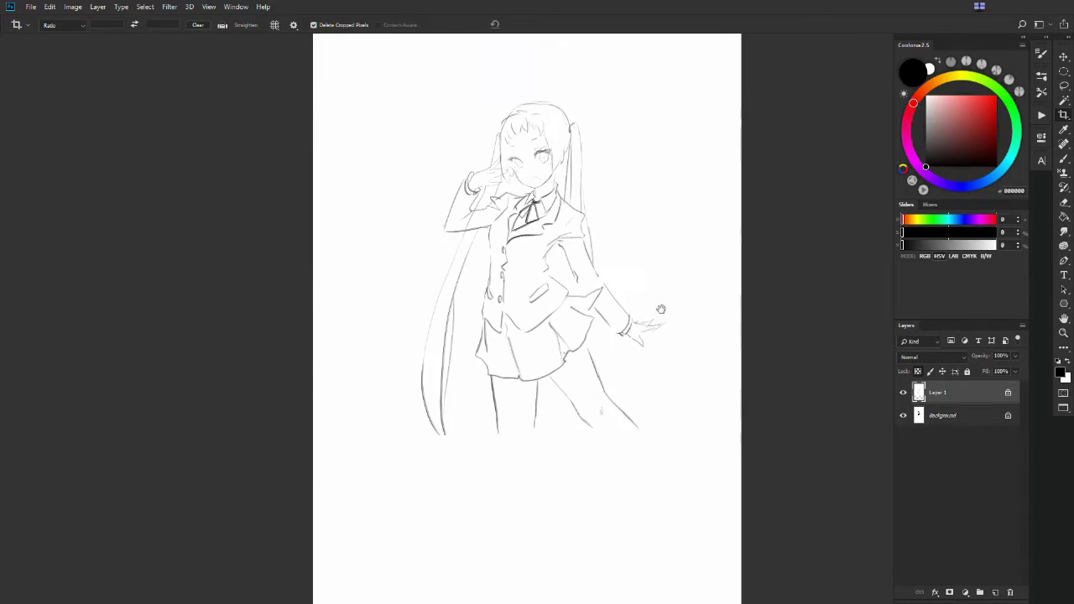
pyautogui.hotkey('ctrl', '-')
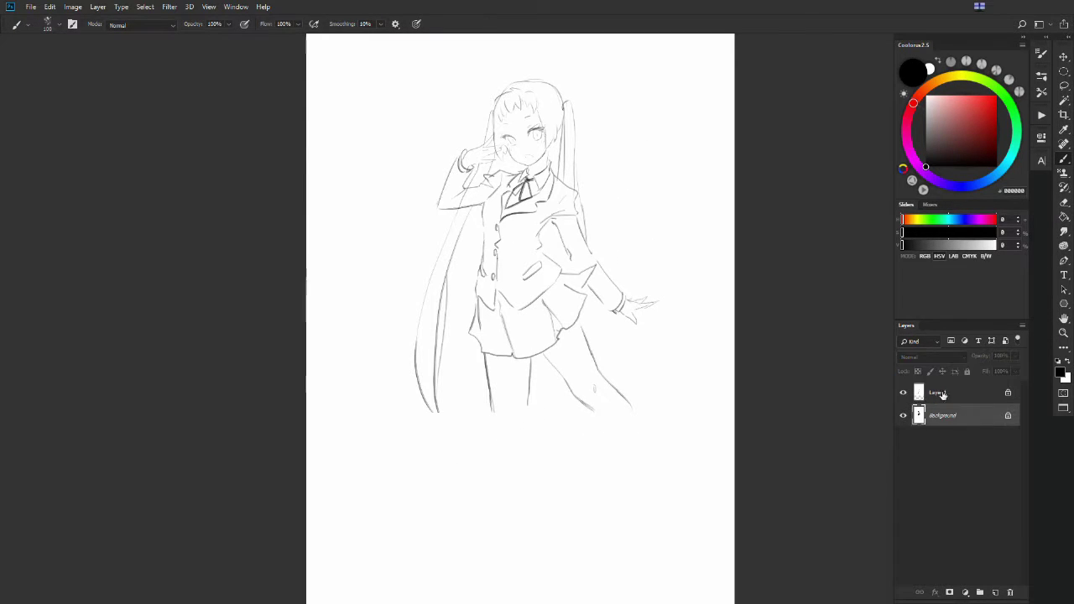
pyautogui.hotkey('ctrl', 'e')
# Sketch the left lower leg lines and a foot
pyautogui.moveTo(495, 410); pyautogui.dragTo(520, 525)
pyautogui.moveTo(526, 366); pyautogui.dragTo(544, 559)
pyautogui.moveTo(500, 429); pyautogui.dragTo(504, 451)
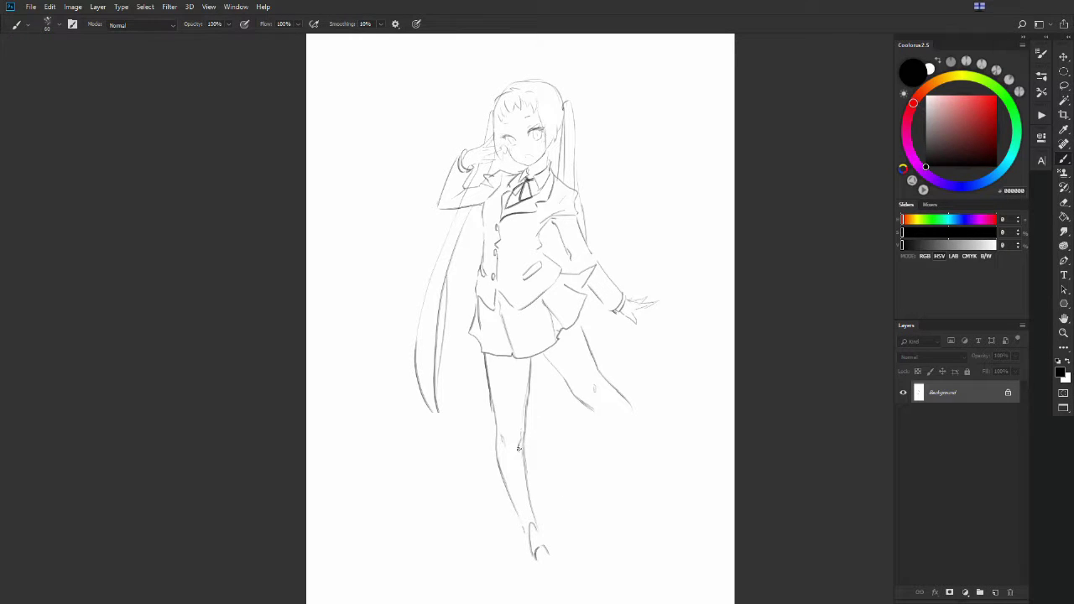
pyautogui.scroll(3, 574, 334)
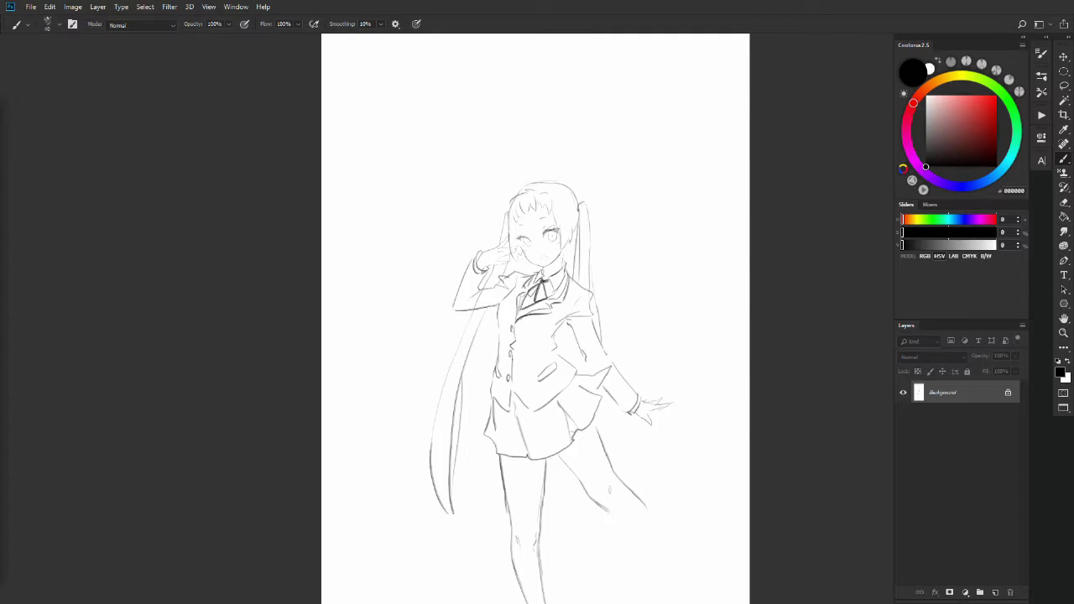
# Extend a long hair strand with a round ornament and add hair and coat strokes on the right
pyautogui.moveTo(444, 424); pyautogui.dragTo(491, 516)
pyautogui.scroll(-5, 503, 419)
pyautogui.moveTo(503, 470); pyautogui.dragTo(512, 474)
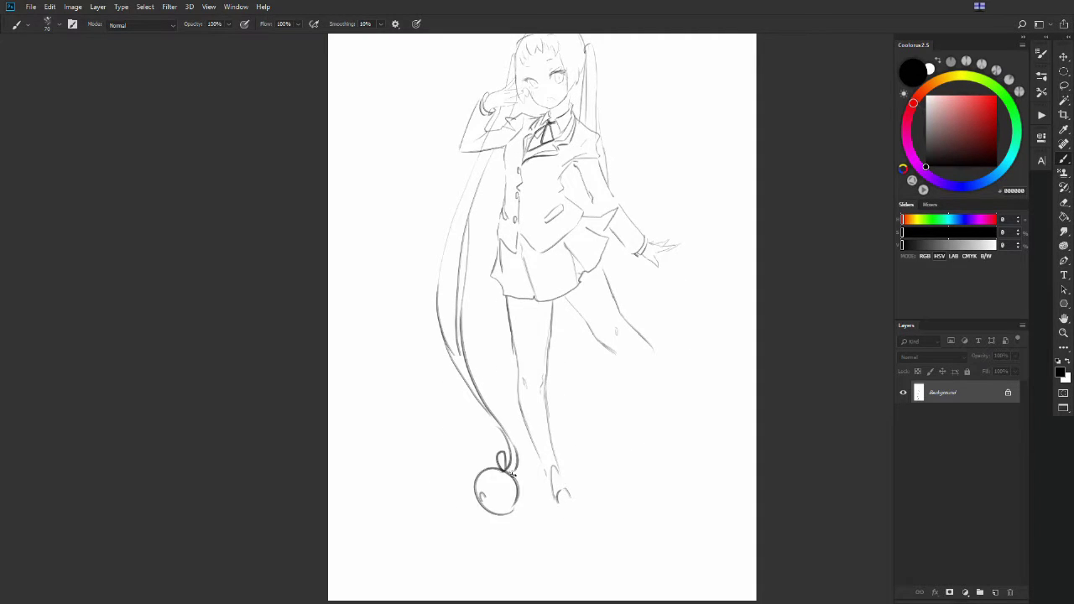
pyautogui.scroll(3, 512, 474)
pyautogui.moveTo(604, 235); pyautogui.dragTo(625, 373)
pyautogui.moveTo(600, 302); pyautogui.dragTo(607, 361)
# Erase stray marks near the leg and draw the right lower leg from the knee down
pyautogui.press('e')
pyautogui.moveTo(596, 415)
pyautogui.mouseDown()
pyautogui.moveTo(579, 445)
pyautogui.moveTo(607, 420)
pyautogui.mouseUp()
pyautogui.press('b')
pyautogui.moveTo(560, 363); pyautogui.dragTo(598, 406)
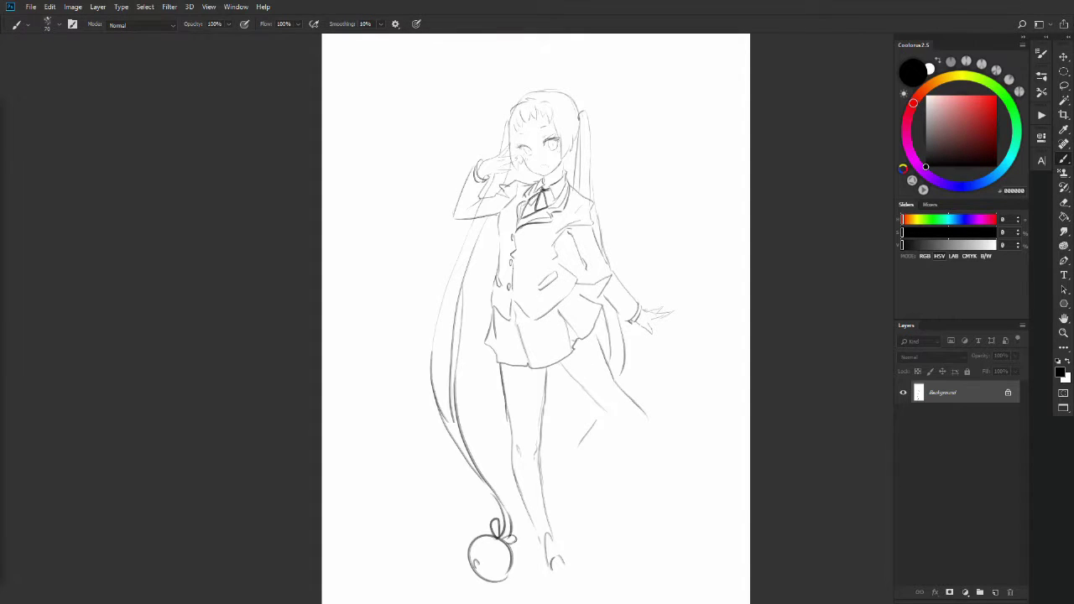
pyautogui.moveTo(605, 412); pyautogui.dragTo(634, 440)
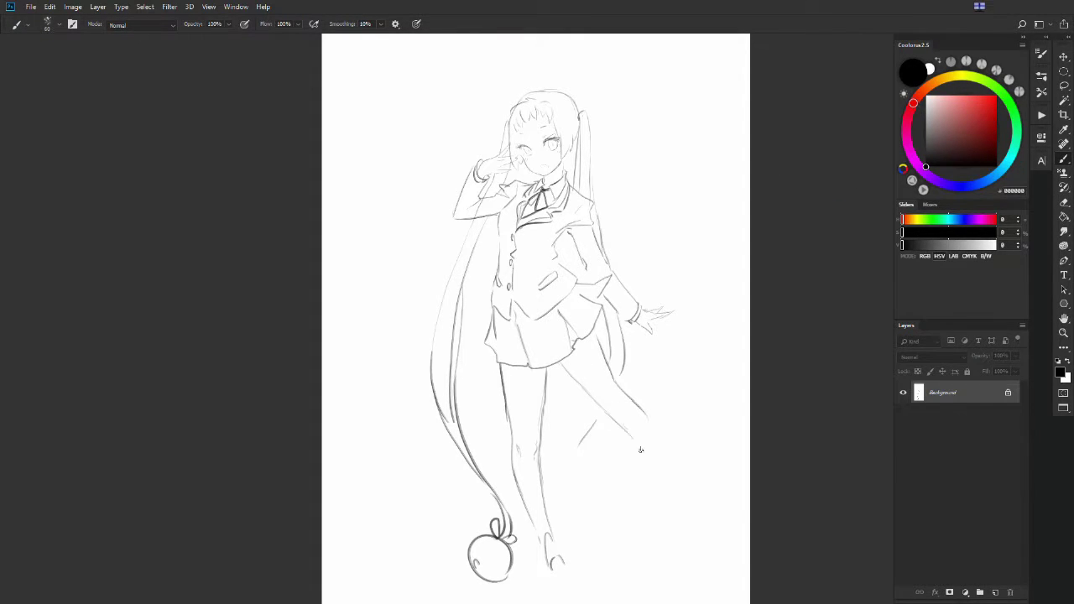
pyautogui.moveTo(634, 402)
pyautogui.mouseDown()
pyautogui.moveTo(666, 483)
pyautogui.moveTo(638, 418)
pyautogui.moveTo(577, 489)
pyautogui.mouseUp()
# Draw the second hair strand with its round ornament, the right shoe, and refine the left foot
pyautogui.moveTo(594, 399); pyautogui.dragTo(579, 525)
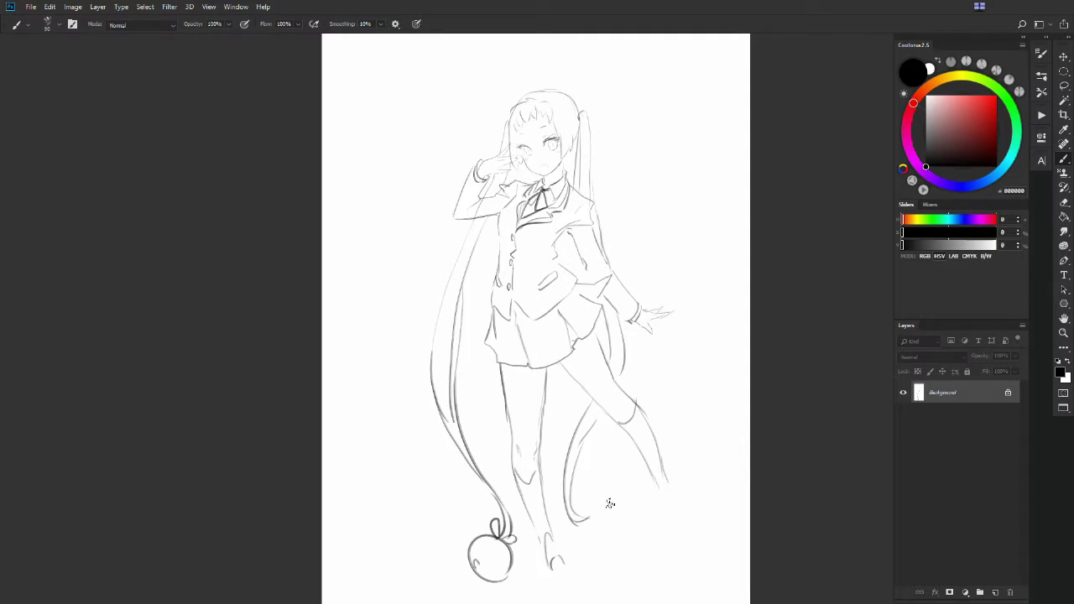
pyautogui.moveTo(597, 486); pyautogui.dragTo(588, 528)
pyautogui.moveTo(663, 473)
pyautogui.mouseDown()
pyautogui.moveTo(658, 504)
pyautogui.moveTo(674, 508)
pyautogui.mouseUp()
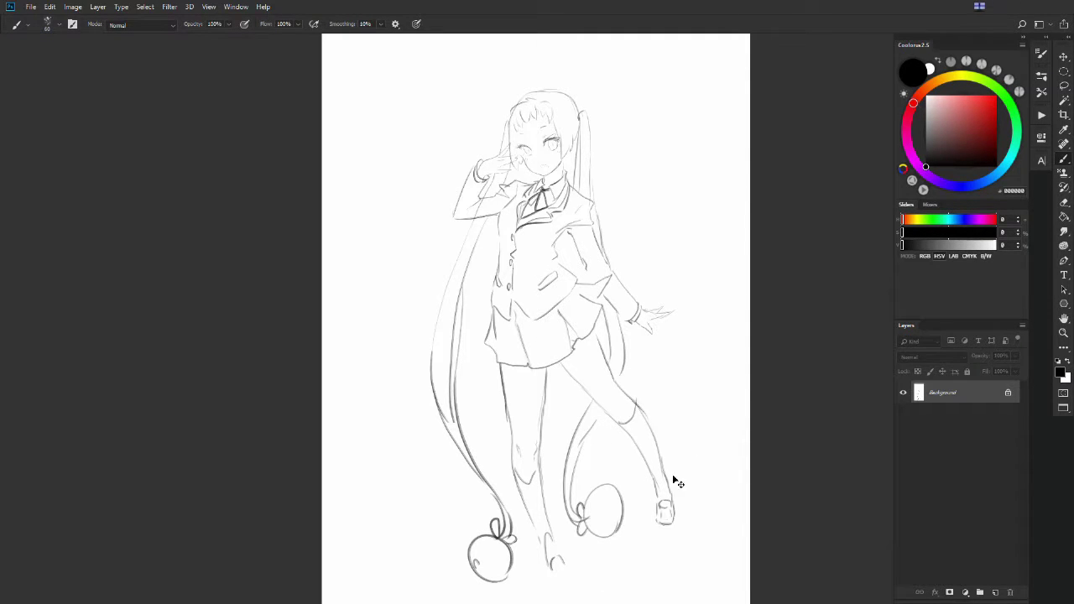
pyautogui.moveTo(548, 535); pyautogui.dragTo(556, 586)
# Draw ground shadow strokes under both feet
pyautogui.scroll(-2, 798, 204)
pyautogui.moveTo(446, 545); pyautogui.dragTo(556, 539)
pyautogui.moveTo(576, 529); pyautogui.dragTo(669, 519)
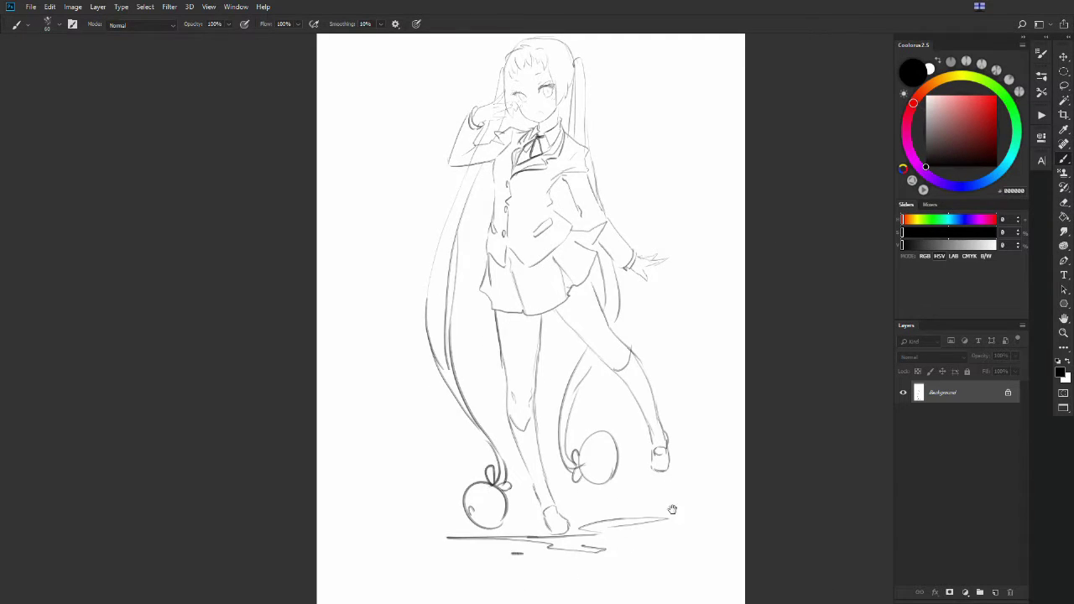
pyautogui.scroll(2, 640, 252)
pyautogui.scroll(3, 624, 326)
pyautogui.scroll(1, 624, 325)
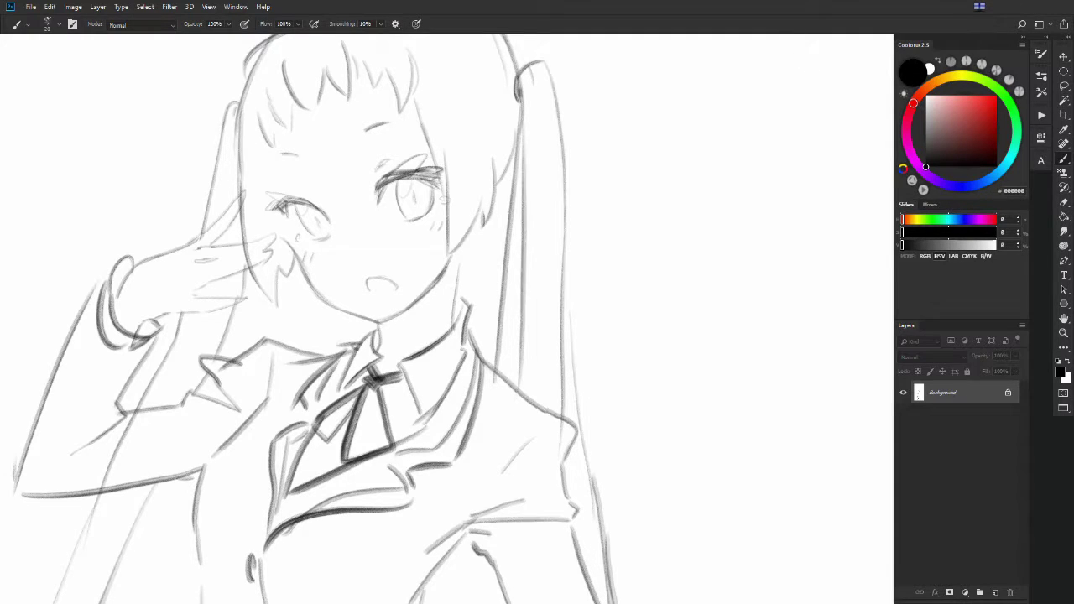
# Paint flat grey 686868 over the jacket's left front and down over the skirt
pyautogui.hotkey('ctrl', '-')
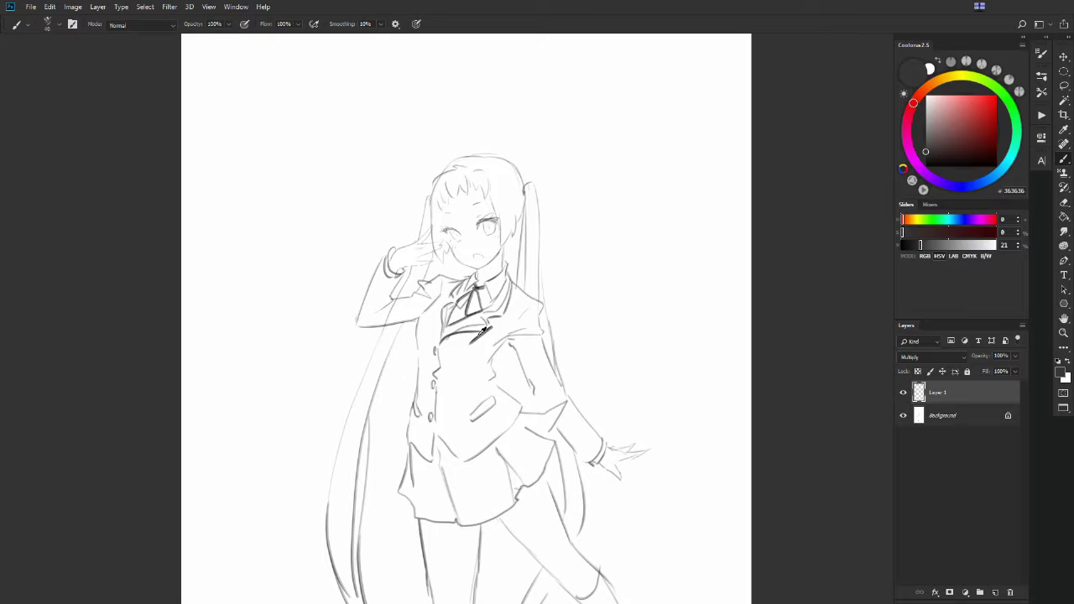
pyautogui.moveTo(480, 331)
pyautogui.mouseDown()
pyautogui.moveTo(444, 319)
pyautogui.moveTo(423, 357)
pyautogui.mouseUp()
pyautogui.moveTo(511, 323)
pyautogui.mouseDown()
pyautogui.moveTo(419, 427)
pyautogui.moveTo(409, 465)
pyautogui.moveTo(432, 504)
pyautogui.moveTo(474, 369)
pyautogui.moveTo(520, 415)
pyautogui.moveTo(446, 437)
pyautogui.moveTo(432, 512)
pyautogui.moveTo(512, 511)
pyautogui.moveTo(545, 419)
pyautogui.moveTo(550, 482)
pyautogui.mouseUp()
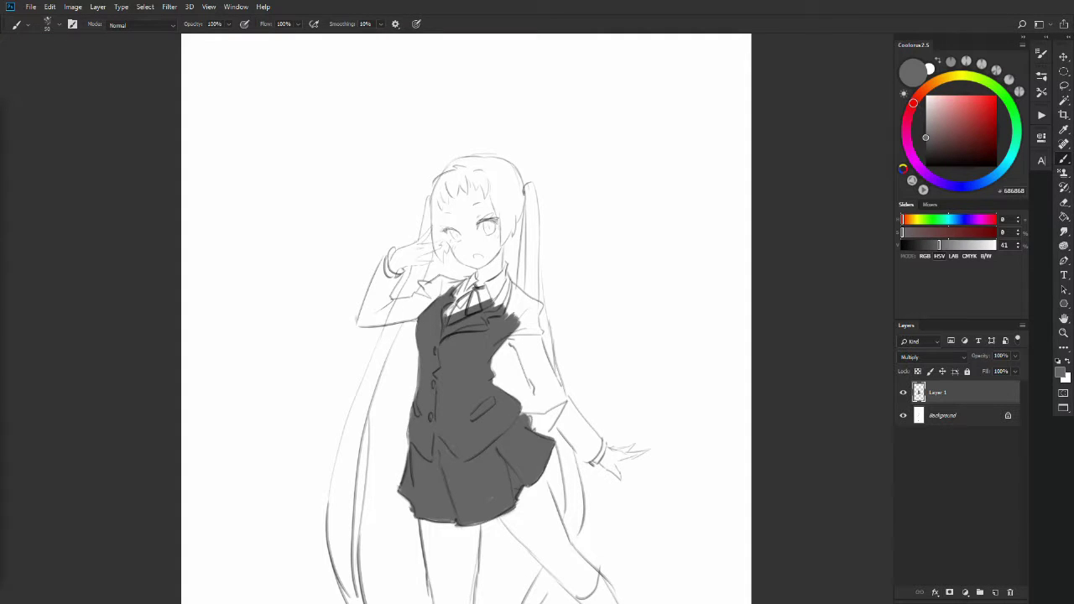
# Paint grey over the jacket's right side, right sleeve, lapel and the raised arm's sleeve
pyautogui.moveTo(490, 302)
pyautogui.mouseDown()
pyautogui.moveTo(520, 277)
pyautogui.moveTo(536, 317)
pyautogui.moveTo(533, 361)
pyautogui.mouseUp()
pyautogui.moveTo(537, 319); pyautogui.dragTo(550, 411)
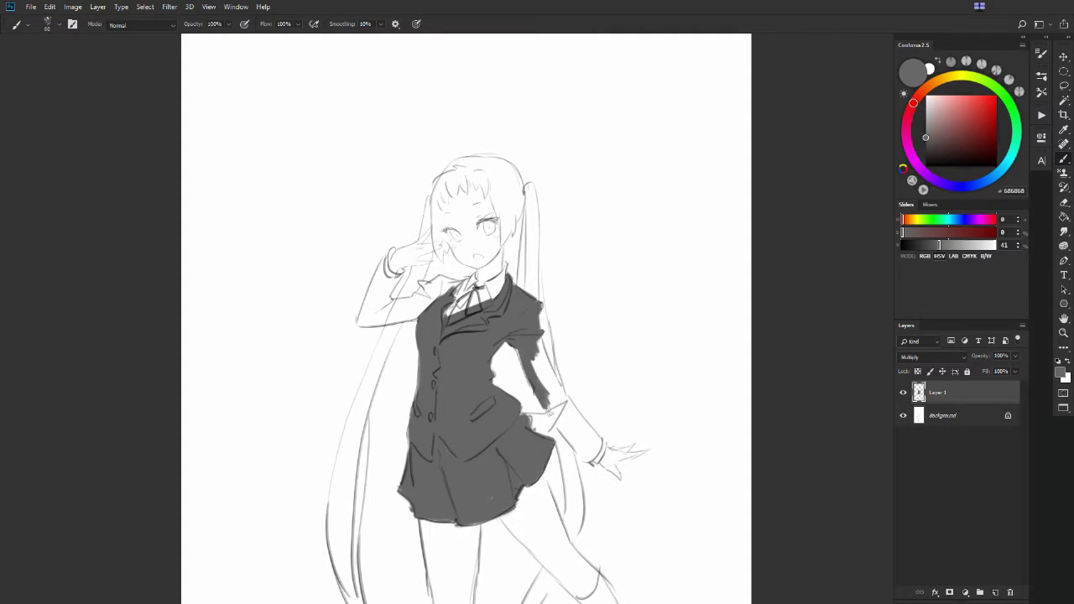
pyautogui.moveTo(537, 340); pyautogui.dragTo(599, 457)
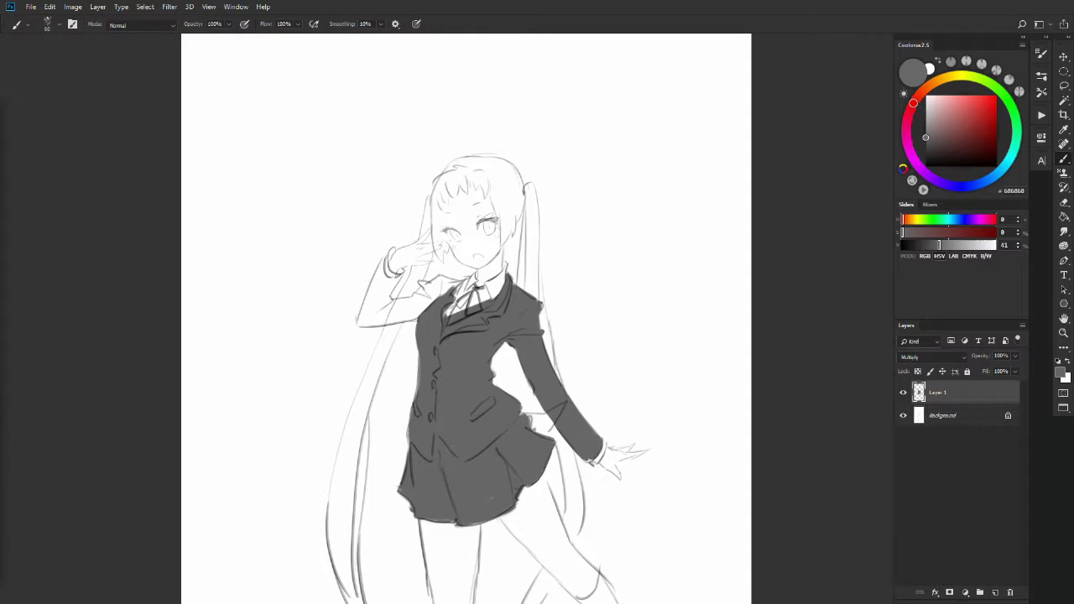
pyautogui.moveTo(461, 277); pyautogui.dragTo(409, 303)
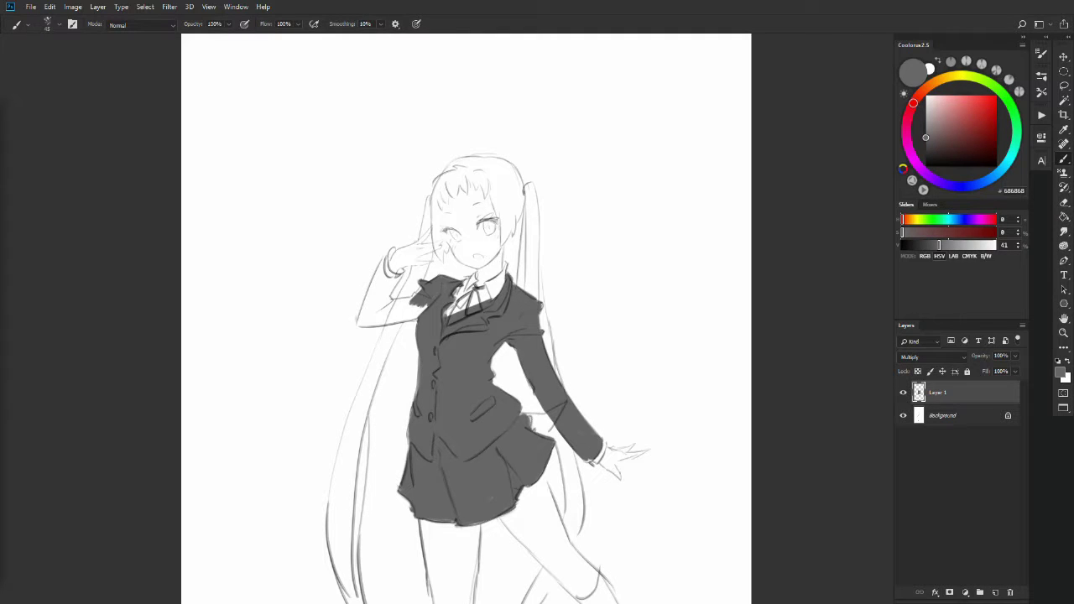
pyautogui.moveTo(420, 293)
pyautogui.mouseDown()
pyautogui.moveTo(365, 325)
pyautogui.moveTo(381, 261)
pyautogui.moveTo(399, 264)
pyautogui.moveTo(373, 315)
pyautogui.mouseUp()
pyautogui.moveTo(504, 335); pyautogui.dragTo(516, 314)
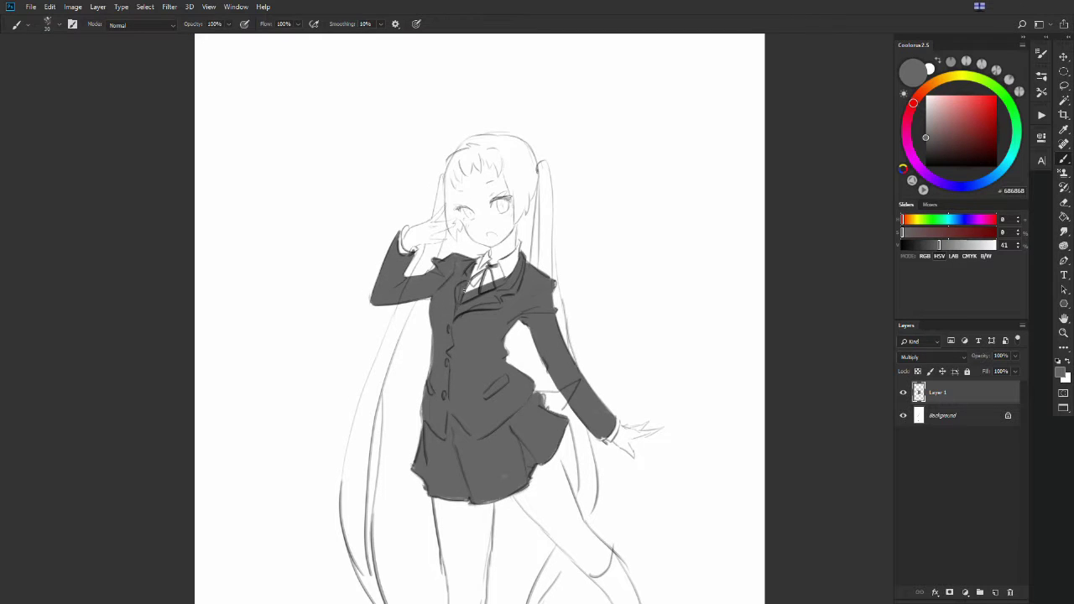
pyautogui.moveTo(503, 378); pyautogui.dragTo(496, 302)
pyautogui.scroll(-3, 470, 319)
pyautogui.scroll(1, 470, 319)
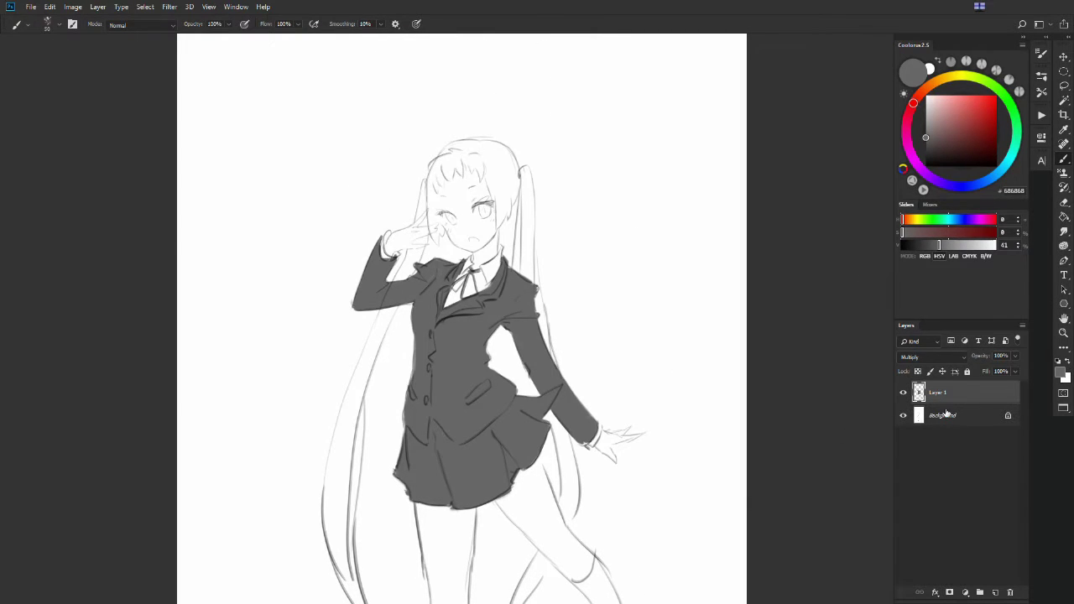
# Paint light grey E5E5E5 over the face, raised hand and other cuff area
pyautogui.click(925, 101)
pyautogui.moveTo(444, 220)
pyautogui.mouseDown()
pyautogui.moveTo(495, 267)
pyautogui.moveTo(452, 182)
pyautogui.moveTo(475, 195)
pyautogui.moveTo(490, 234)
pyautogui.moveTo(414, 227)
pyautogui.moveTo(460, 206)
pyautogui.moveTo(429, 223)
pyautogui.moveTo(420, 210)
pyautogui.mouseUp()
pyautogui.moveTo(571, 352)
pyautogui.mouseDown()
pyautogui.moveTo(595, 377)
pyautogui.moveTo(612, 355)
pyautogui.mouseUp()
pyautogui.moveTo(394, 443)
pyautogui.mouseDown()
pyautogui.moveTo(411, 380)
pyautogui.moveTo(445, 486)
pyautogui.mouseUp()
# Fill the left leg and right thigh and leg with the light grey tone
pyautogui.moveTo(419, 406); pyautogui.dragTo(444, 530)
pyautogui.moveTo(502, 374); pyautogui.dragTo(528, 411)
pyautogui.moveTo(509, 348)
pyautogui.mouseDown()
pyautogui.moveTo(498, 375)
pyautogui.moveTo(555, 438)
pyautogui.moveTo(534, 404)
pyautogui.mouseUp()
pyautogui.moveTo(515, 337); pyautogui.dragTo(550, 401)
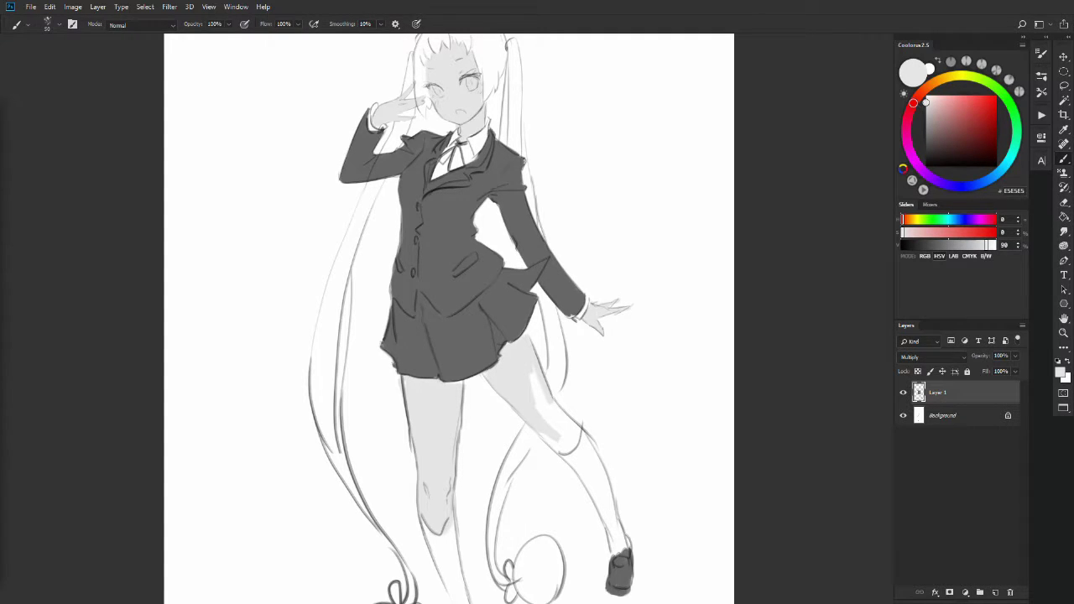
pyautogui.moveTo(532, 371); pyautogui.dragTo(562, 449)
pyautogui.moveTo(578, 407); pyautogui.dragTo(561, 452)
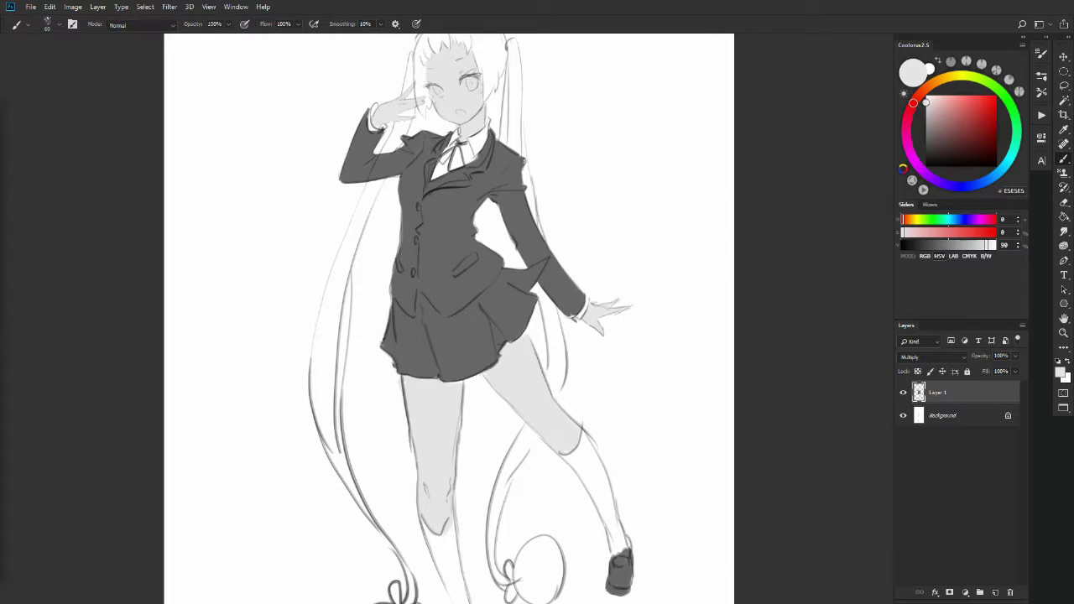
# Paint the eyes dark grey, then pick a light grey colour
pyautogui.moveTo(456, 164); pyautogui.dragTo(468, 178)
pyautogui.moveTo(424, 172); pyautogui.dragTo(435, 184)
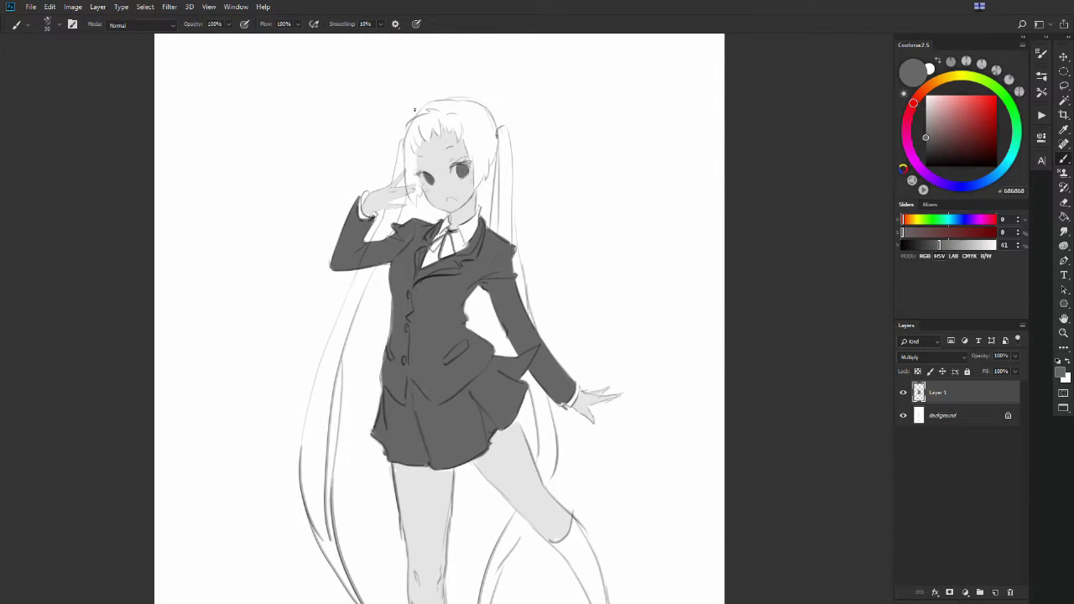
pyautogui.keyDown('alt'); pyautogui.click(484, 135); pyautogui.keyUp('alt')
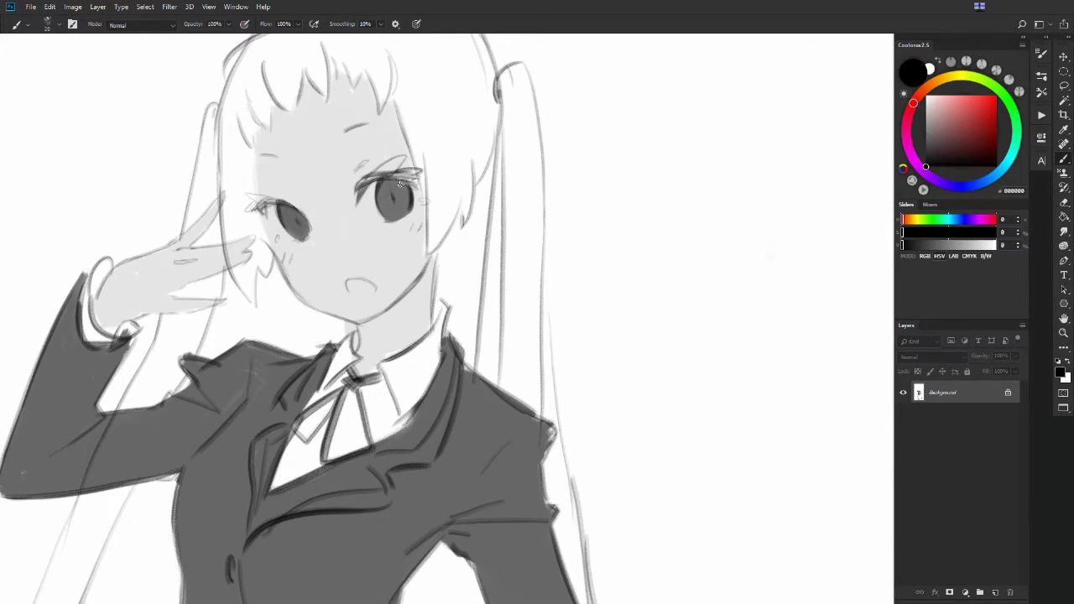
# Sample greys from the neck and skin and choose a brush preset for the neck shadow
pyautogui.press('x')
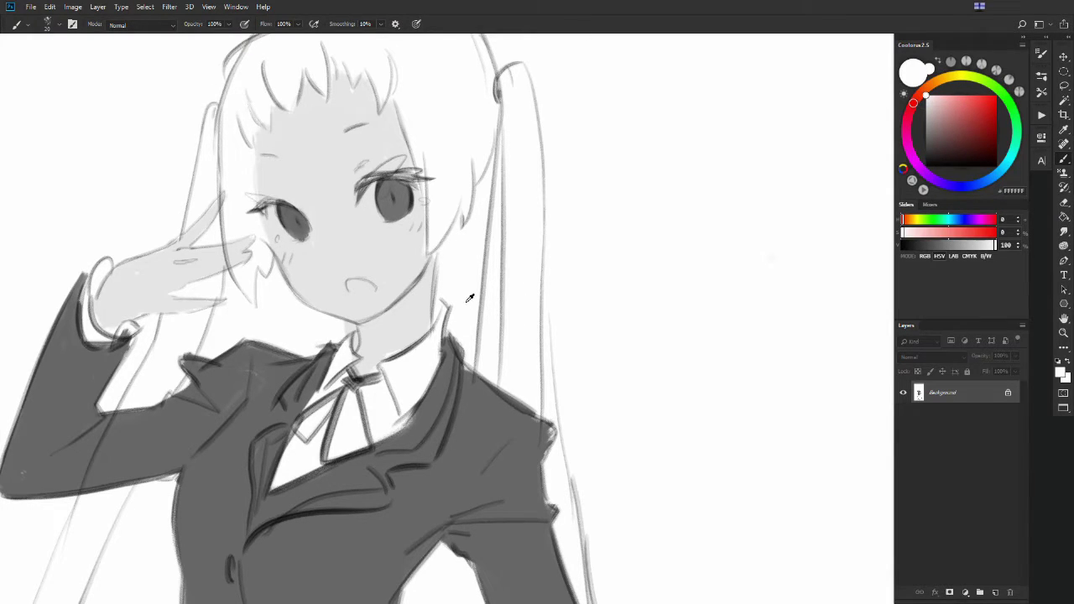
pyautogui.keyDown('alt'); pyautogui.click(365, 334); pyautogui.keyUp('alt')
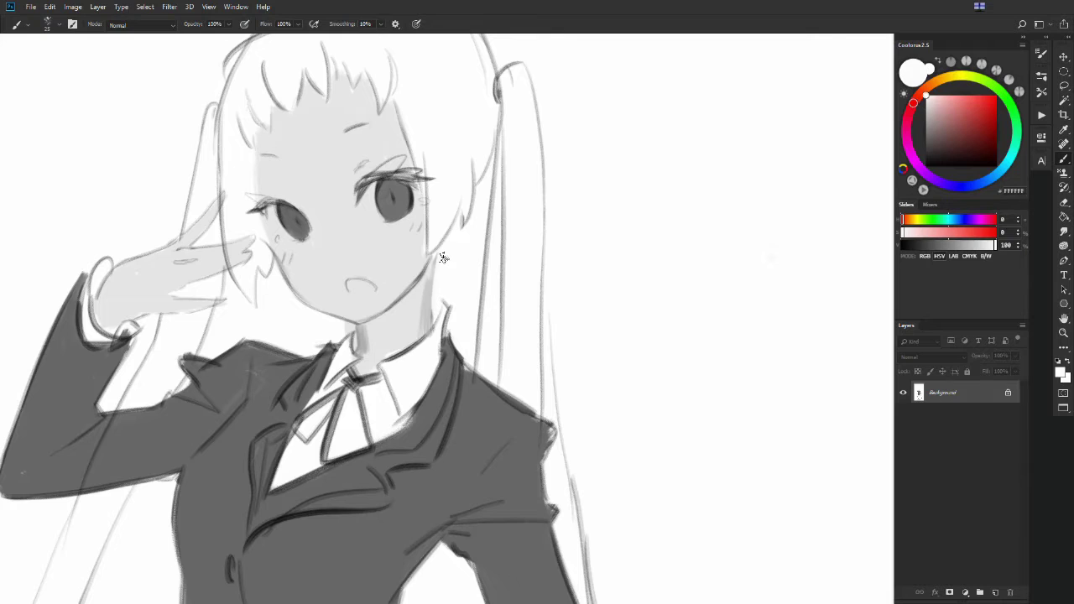
pyautogui.keyDown('alt'); pyautogui.click(375, 322); pyautogui.keyUp('alt')
pyautogui.rightClick(375, 322)
pyautogui.doubleClick(594, 487)
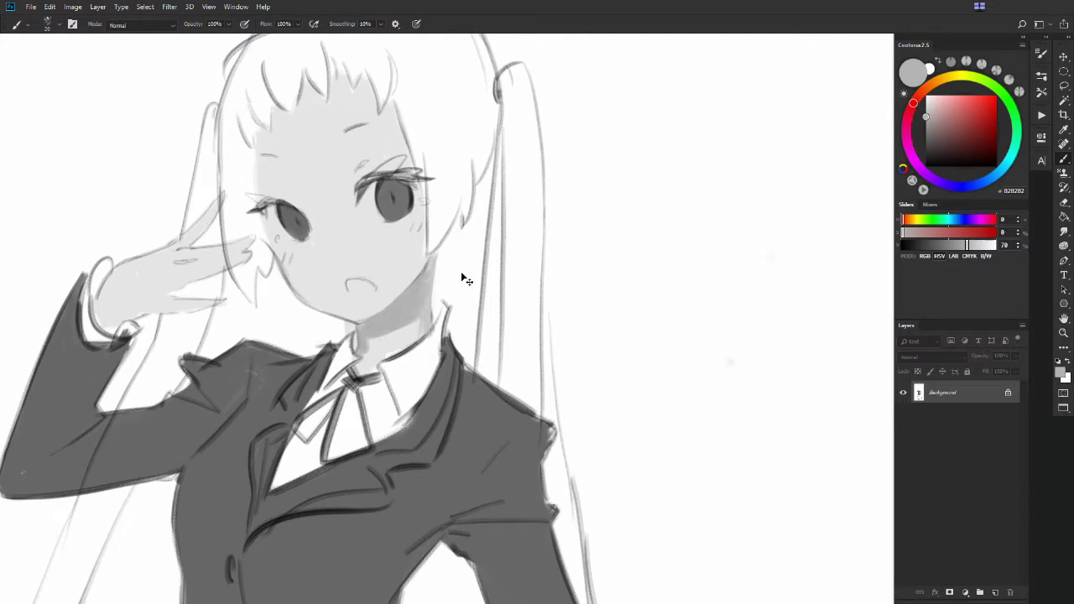
pyautogui.scroll(2, 462, 275)
pyautogui.keyDown('alt'); pyautogui.click(320, 250); pyautogui.keyUp('alt')
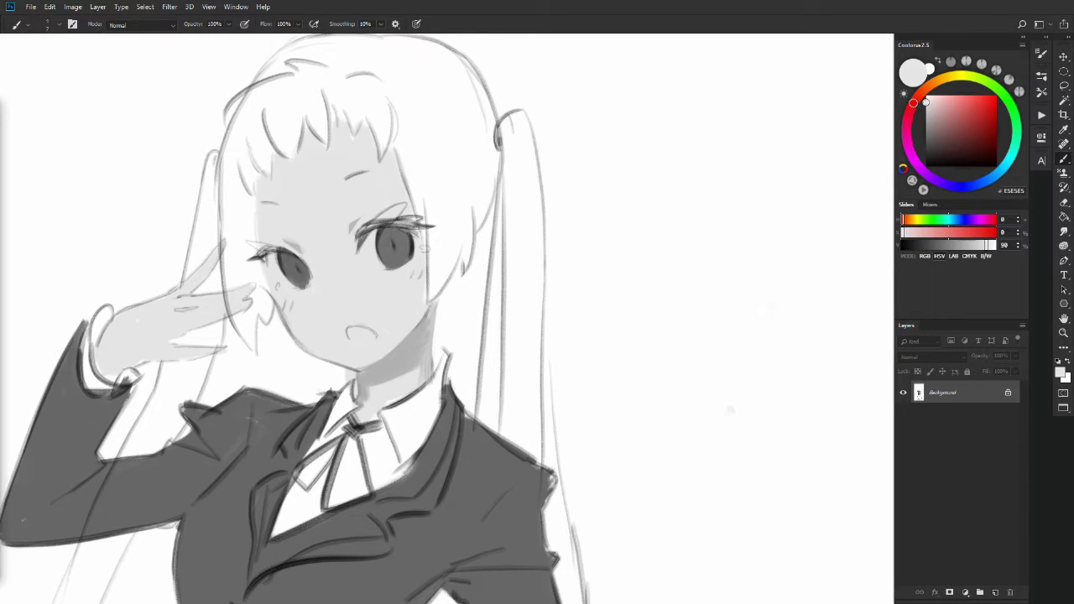
# On a new layer, paint dark shading on the left and right hair, trimming the cheek stroke
pyautogui.hotkey('ctrl', 'shift', 'alt', 'n')
pyautogui.press('d')
pyautogui.moveTo(242, 230); pyautogui.dragTo(260, 277)
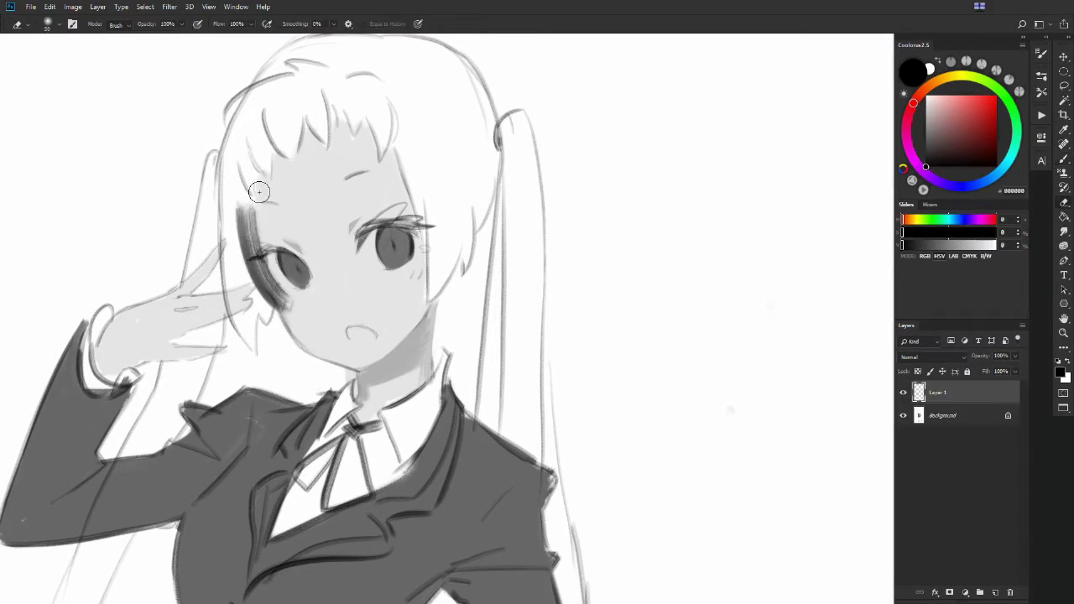
pyautogui.moveTo(251, 220); pyautogui.dragTo(270, 281)
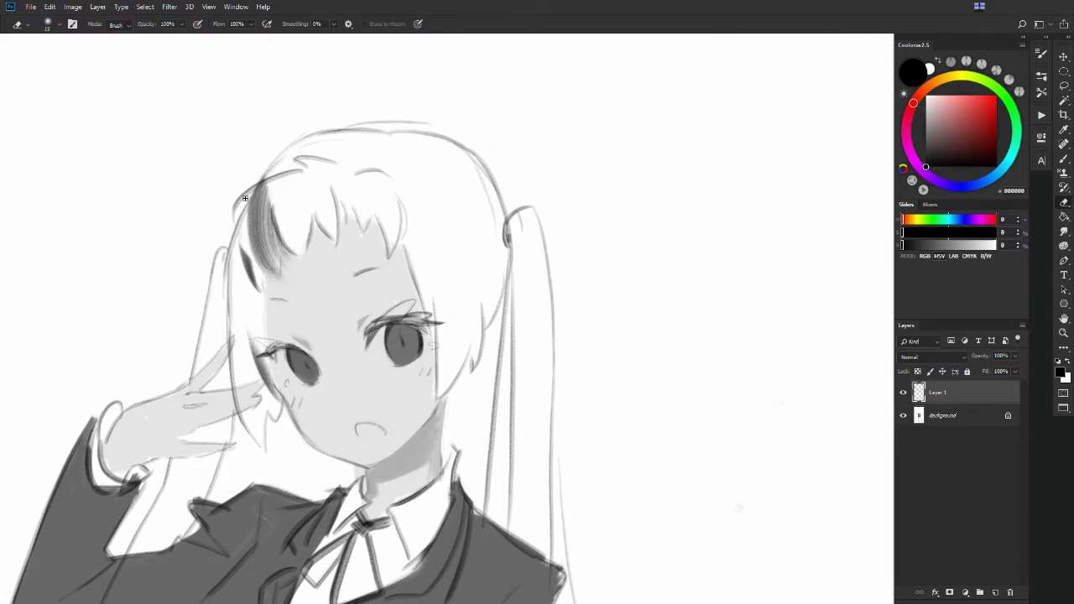
pyautogui.press('e')
pyautogui.moveTo(475, 333)
pyautogui.mouseDown()
pyautogui.moveTo(440, 404)
pyautogui.moveTo(443, 394)
pyautogui.mouseUp()
pyautogui.press('b')
pyautogui.moveTo(508, 214)
pyautogui.mouseDown()
pyautogui.moveTo(484, 333)
pyautogui.moveTo(490, 290)
pyautogui.mouseUp()
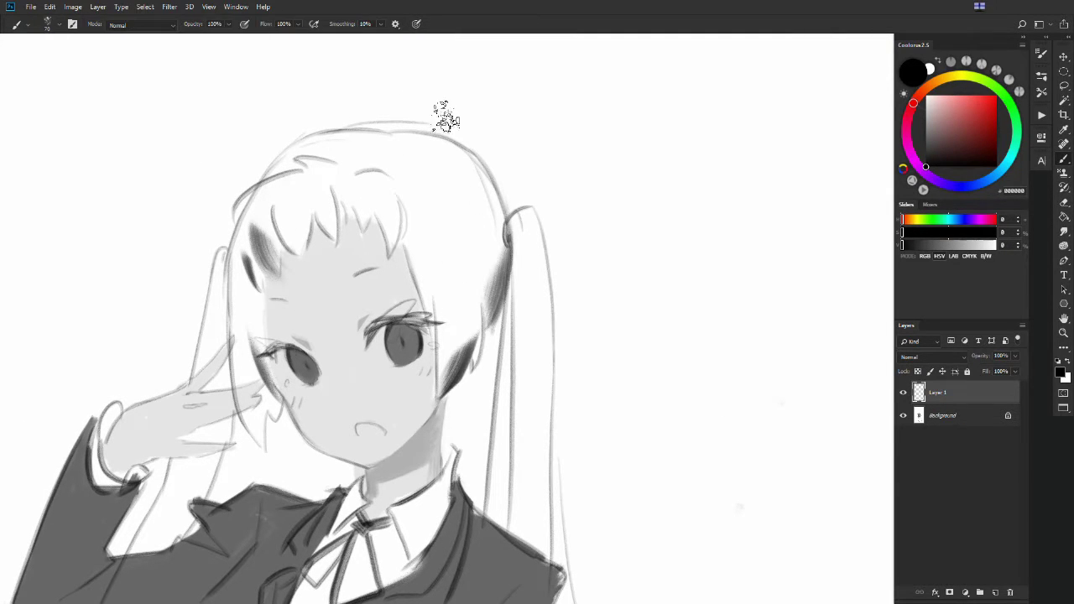
# Add white highlight strokes on the left hair
pyautogui.press('x')
pyautogui.moveTo(243, 191)
pyautogui.mouseDown()
pyautogui.moveTo(255, 227)
pyautogui.moveTo(295, 252)
pyautogui.mouseUp()
pyautogui.press('x')
pyautogui.press('x')
pyautogui.press('x')
pyautogui.press('x')
pyautogui.moveTo(378, 325); pyautogui.dragTo(424, 99)
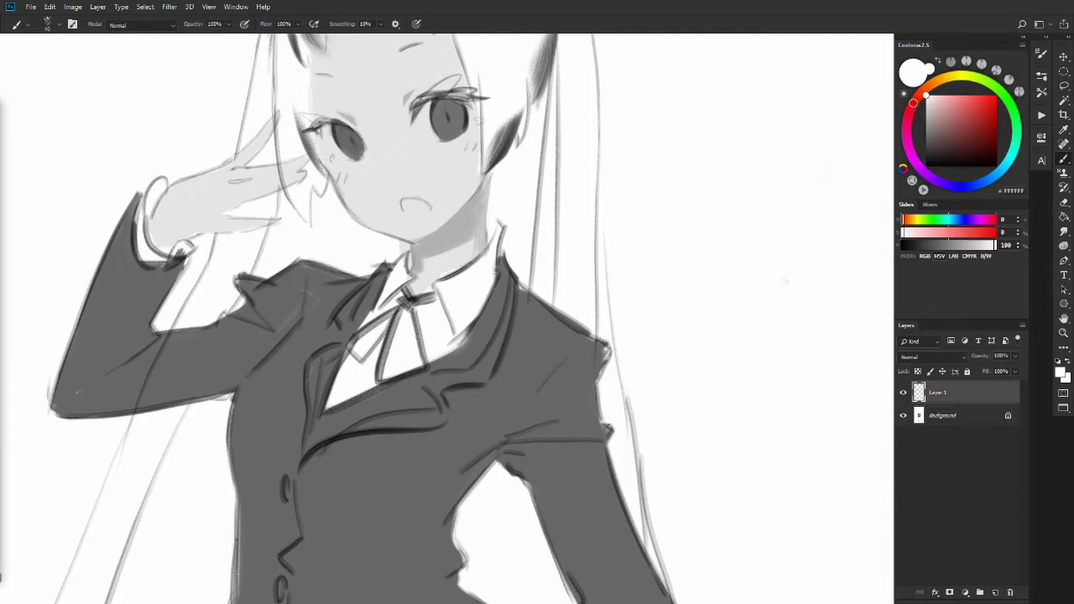
# Shade the jacket's left side dark, softening the shaded triangle with the eraser
pyautogui.hotkey('ctrl', '-')
pyautogui.moveTo(336, 352); pyautogui.dragTo(371, 268)
pyautogui.press('x')
pyautogui.moveTo(340, 331)
pyautogui.mouseDown()
pyautogui.moveTo(344, 407)
pyautogui.moveTo(436, 394)
pyautogui.mouseUp()
pyautogui.hotkey('ctrl', 'z')
pyautogui.moveTo(499, 378)
pyautogui.mouseDown()
pyautogui.moveTo(461, 411)
pyautogui.moveTo(427, 371)
pyautogui.mouseUp()
pyautogui.press('e')
pyautogui.press('b')
pyautogui.press('e')
pyautogui.moveTo(335, 337)
pyautogui.mouseDown()
pyautogui.moveTo(358, 404)
pyautogui.moveTo(369, 381)
pyautogui.mouseUp()
pyautogui.press('b')
# Paint a dark jacket stroke on a new layer and merge it down
pyautogui.hotkey('ctrl', 'shift', 'alt', 'n')
pyautogui.moveTo(480, 401)
pyautogui.mouseDown()
pyautogui.moveTo(448, 459)
pyautogui.moveTo(457, 423)
pyautogui.mouseUp()
pyautogui.press('e')
pyautogui.press('b')
pyautogui.hotkey('ctrl', 'e')
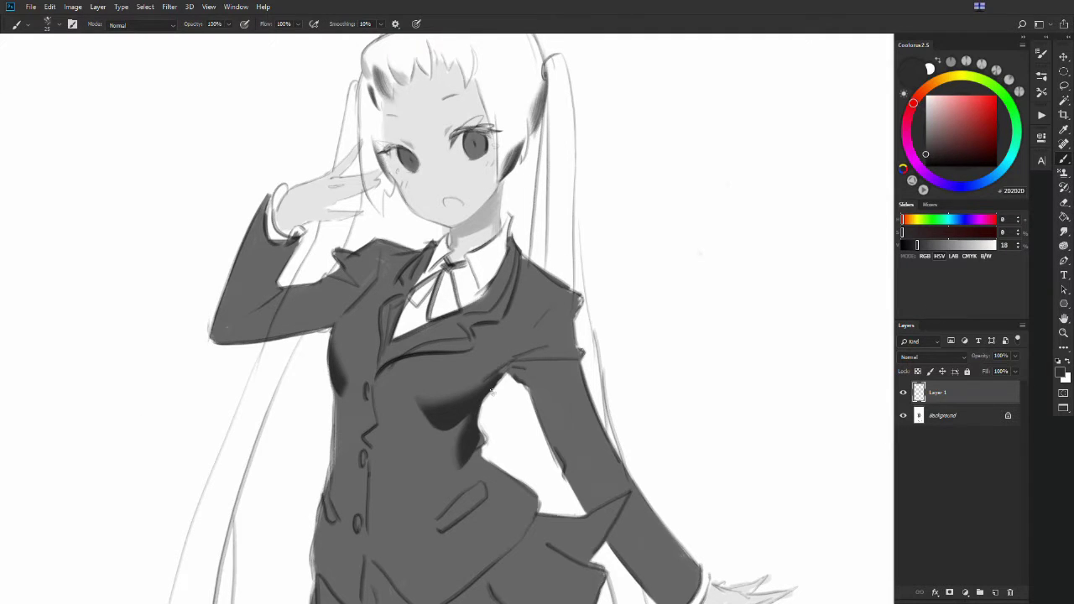
pyautogui.press('e')
pyautogui.press('b')
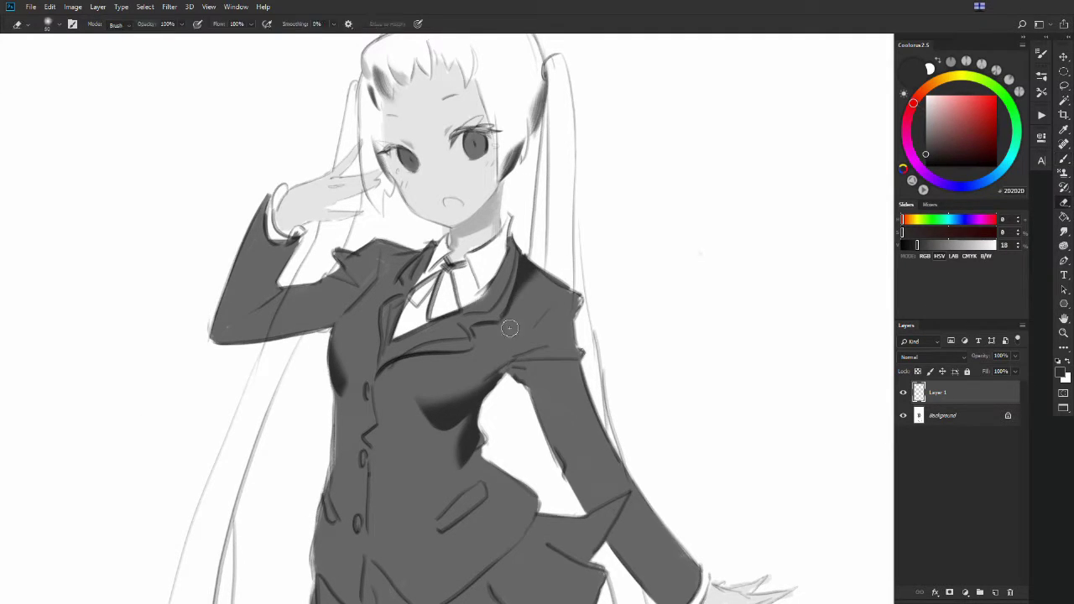
# Shade the collar, shoulder and armpit dark, then add a new layer
pyautogui.moveTo(474, 325)
pyautogui.mouseDown()
pyautogui.moveTo(493, 335)
pyautogui.moveTo(507, 323)
pyautogui.mouseUp()
pyautogui.press('e')
pyautogui.press('b')
pyautogui.moveTo(485, 384)
pyautogui.mouseDown()
pyautogui.moveTo(512, 367)
pyautogui.moveTo(567, 377)
pyautogui.moveTo(527, 366)
pyautogui.mouseUp()
pyautogui.press('e')
pyautogui.press('b')
pyautogui.press('e')
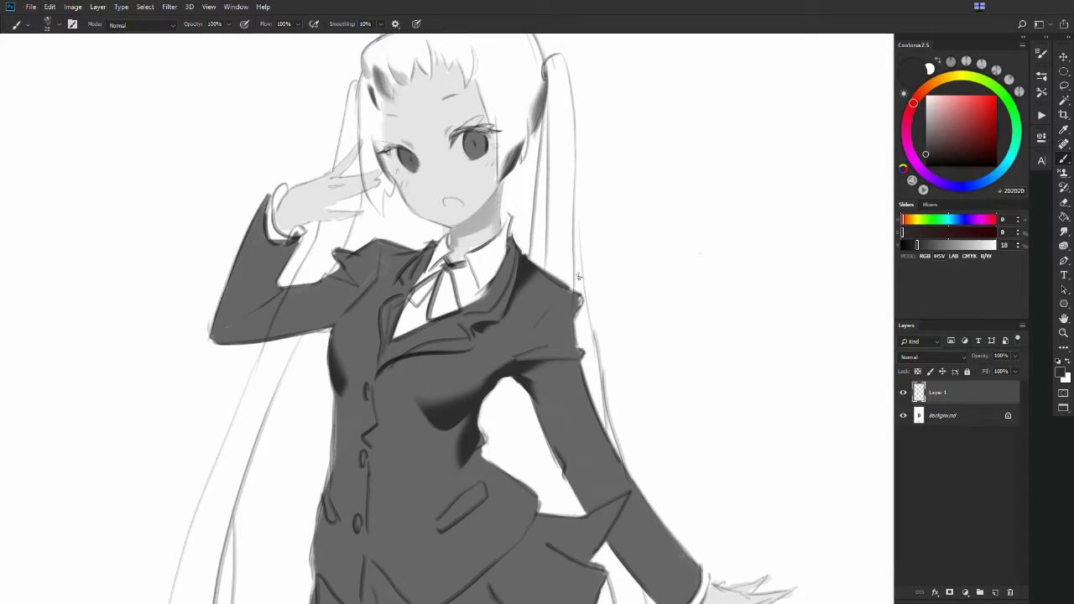
pyautogui.hotkey('ctrl', 'shift', 'alt', 'n')
pyautogui.press('b')
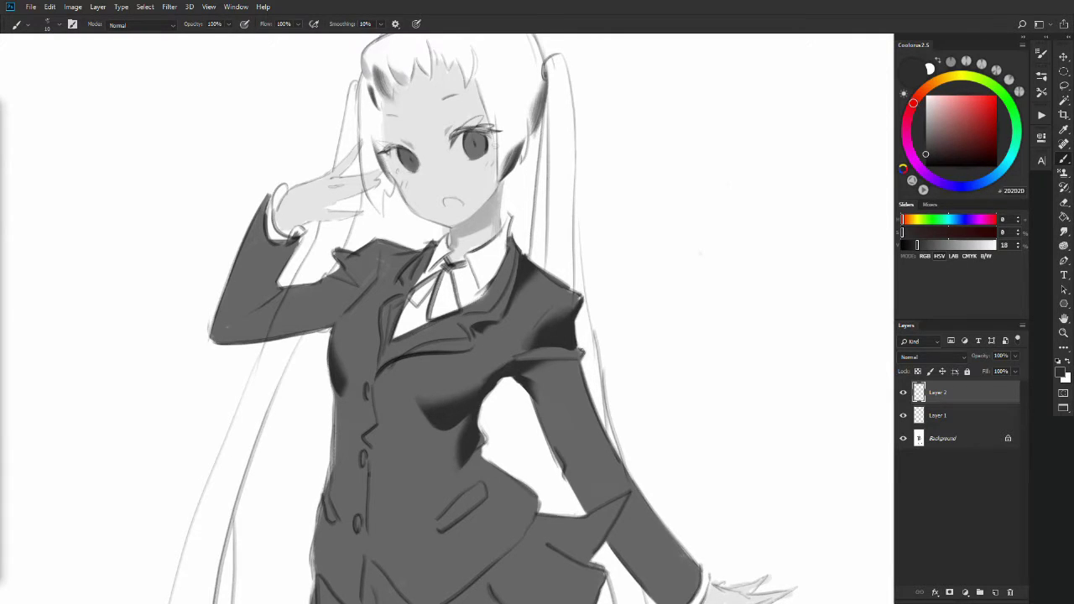
# Add dark marks at the right shoulder, lighten the right sleeve edge, and shade the left chest below the lapel
pyautogui.moveTo(663, 321); pyautogui.dragTo(649, 226)
pyautogui.moveTo(588, 340); pyautogui.dragTo(547, 265)
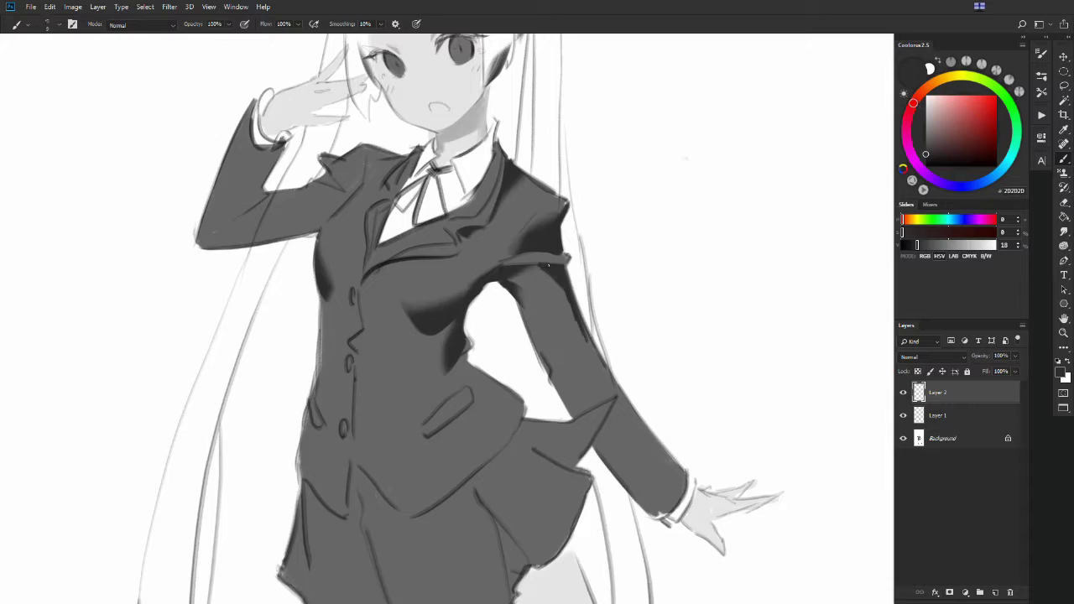
pyautogui.press('e')
pyautogui.moveTo(579, 344); pyautogui.dragTo(537, 297)
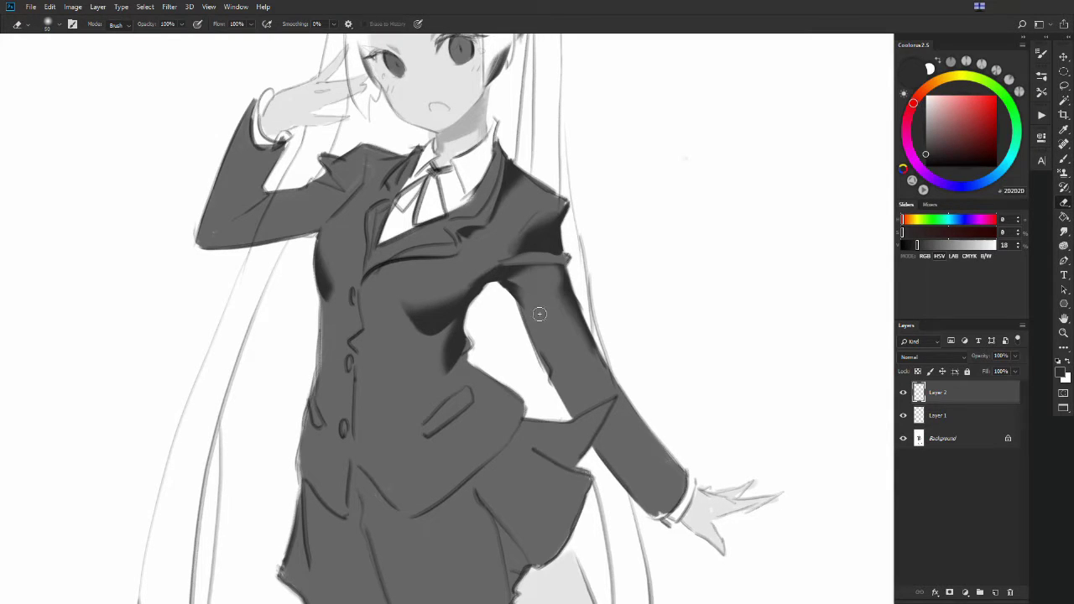
pyautogui.press('b')
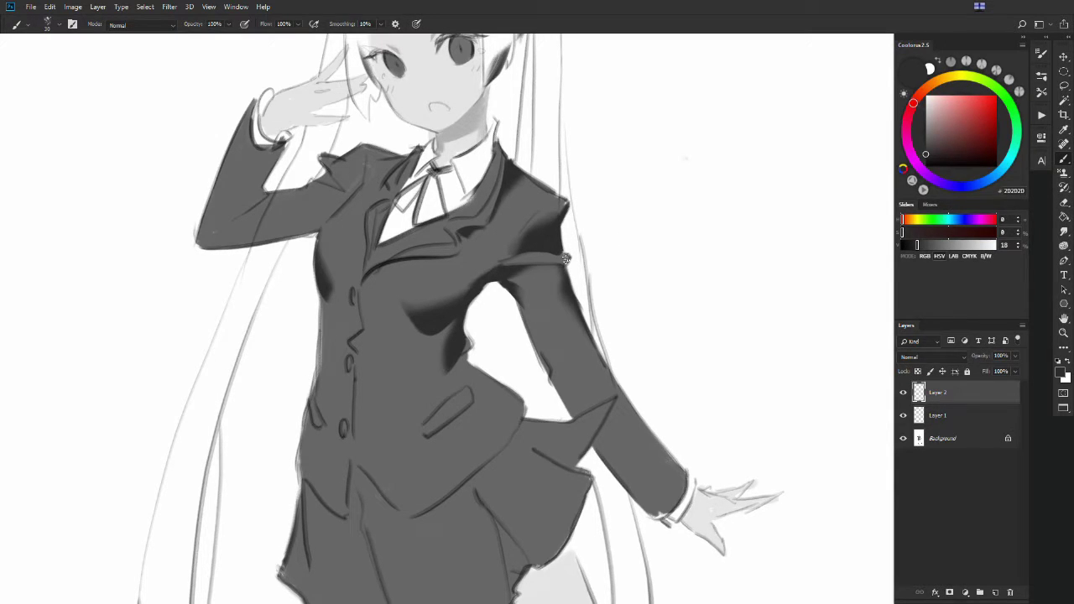
pyautogui.moveTo(420, 258)
pyautogui.mouseDown()
pyautogui.moveTo(364, 285)
pyautogui.moveTo(366, 330)
pyautogui.moveTo(357, 302)
pyautogui.moveTo(383, 303)
pyautogui.mouseUp()
# Darken and refine the shading along the blazer's waist edge
pyautogui.press('e')
pyautogui.press('b')
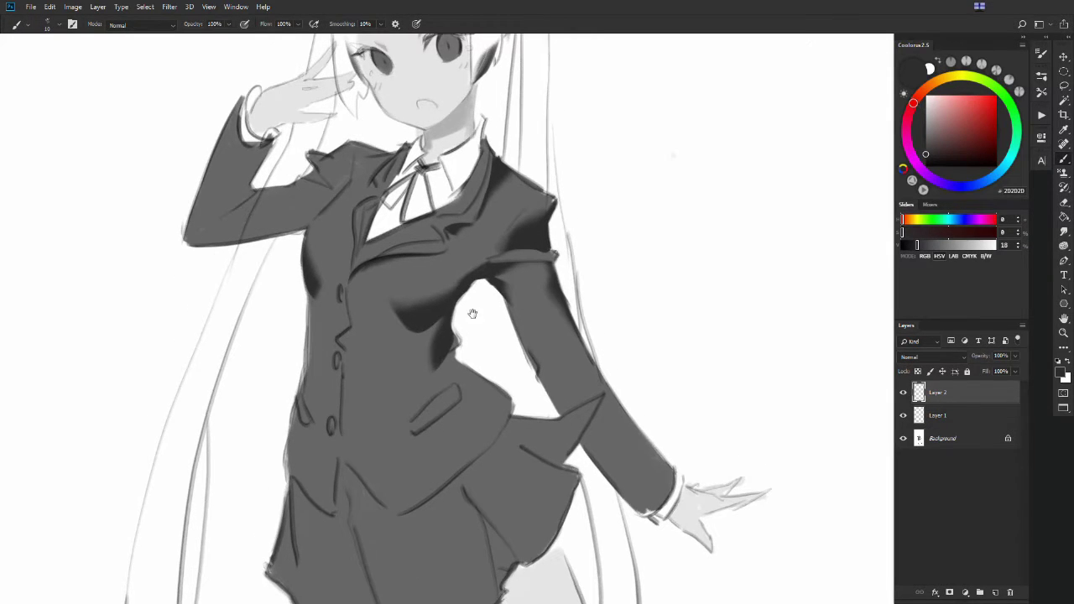
pyautogui.moveTo(473, 313)
pyautogui.mouseDown()
pyautogui.moveTo(460, 289)
pyautogui.moveTo(438, 344)
pyautogui.moveTo(470, 369)
pyautogui.moveTo(445, 336)
pyautogui.moveTo(469, 385)
pyautogui.moveTo(465, 419)
pyautogui.mouseUp()
pyautogui.press('e')
pyautogui.press('b')
pyautogui.press('e')
pyautogui.moveTo(503, 374)
pyautogui.mouseDown()
pyautogui.moveTo(461, 423)
pyautogui.moveTo(579, 385)
pyautogui.moveTo(457, 448)
pyautogui.moveTo(504, 427)
pyautogui.mouseUp()
pyautogui.press('b')
# Lighten the skirt's edge and paint a dark shadow across the skirt
pyautogui.hotkey('ctrl', '-')
pyautogui.press('e')
pyautogui.moveTo(508, 461); pyautogui.dragTo(497, 508)
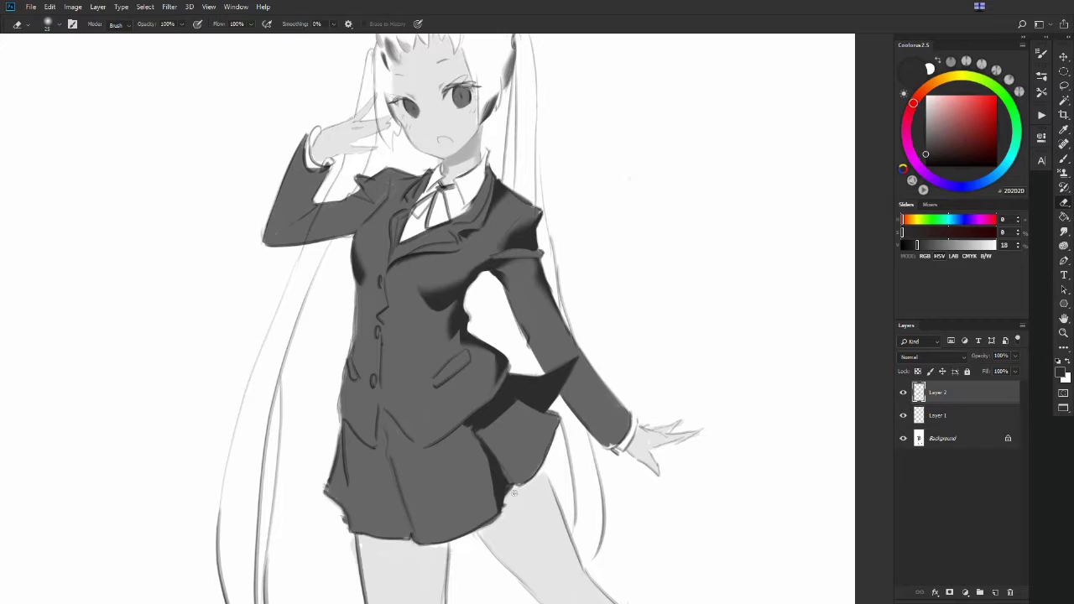
pyautogui.press('b')
pyautogui.moveTo(470, 427)
pyautogui.mouseDown()
pyautogui.moveTo(426, 451)
pyautogui.moveTo(382, 411)
pyautogui.mouseUp()
pyautogui.press('[')
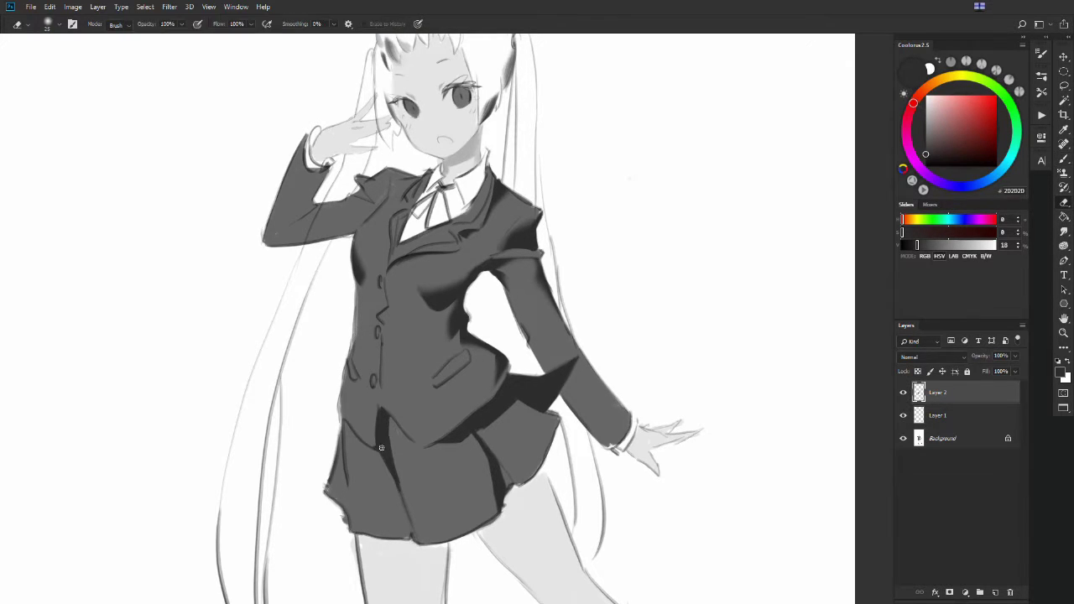
pyautogui.press(']')
pyautogui.press(']')
pyautogui.press(']')
# Merge Layer 2 down into Layer 1, then add a fresh layer on top for shading
pyautogui.hotkey('ctrl', '[')
pyautogui.scroll(2, 516, 130)
pyautogui.press('x')
pyautogui.press('e')
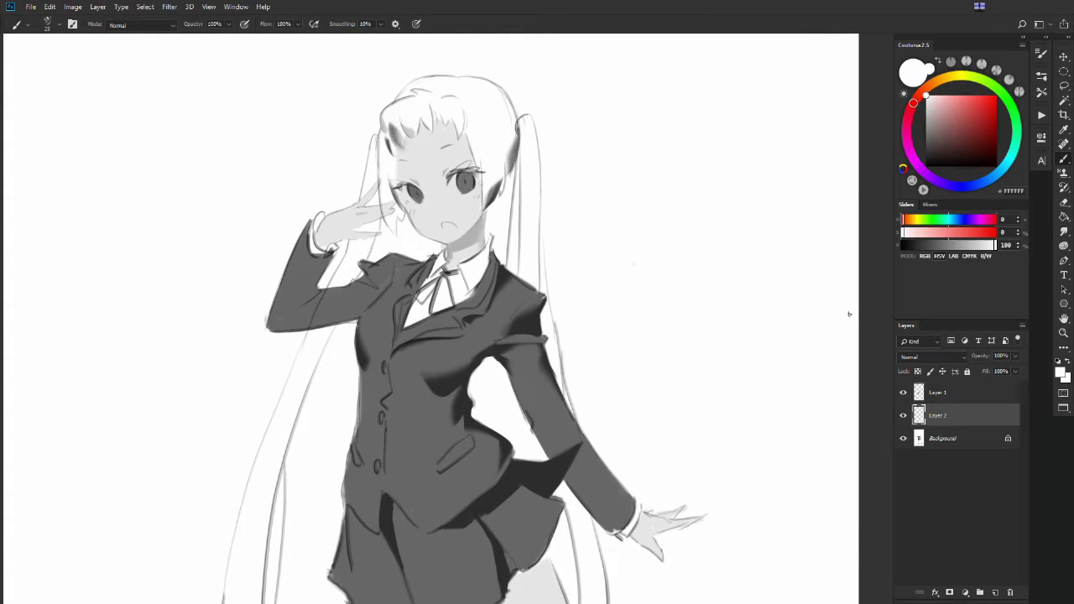
pyautogui.hotkey('ctrl', 'e')
pyautogui.hotkey('alt', ']')
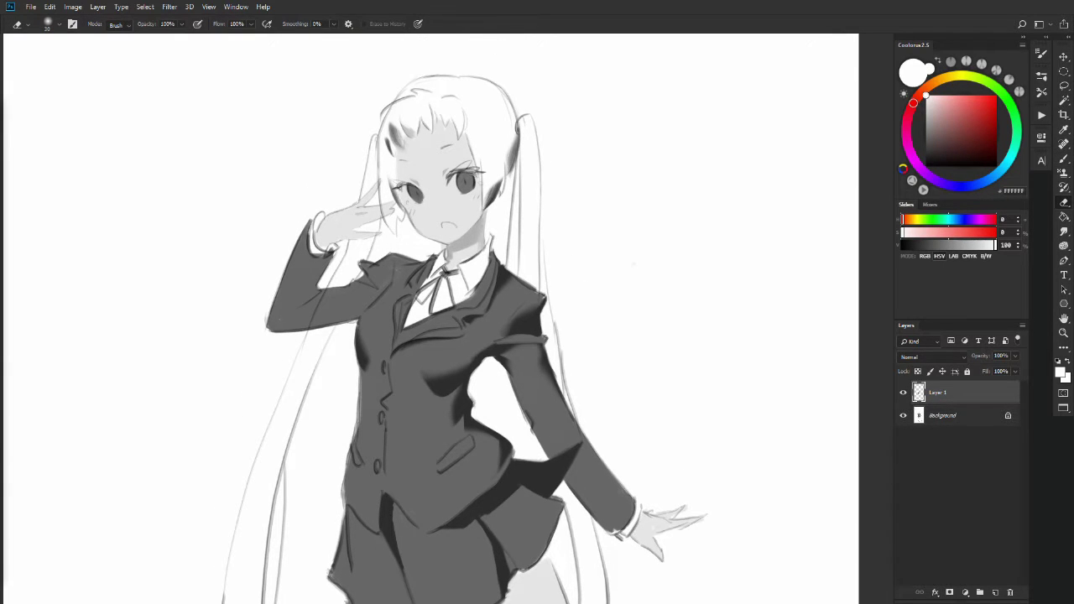
pyautogui.scroll(-1, 718, 58)
pyautogui.press('x')
pyautogui.hotkey('ctrl', 'shift', 'alt', 'n')
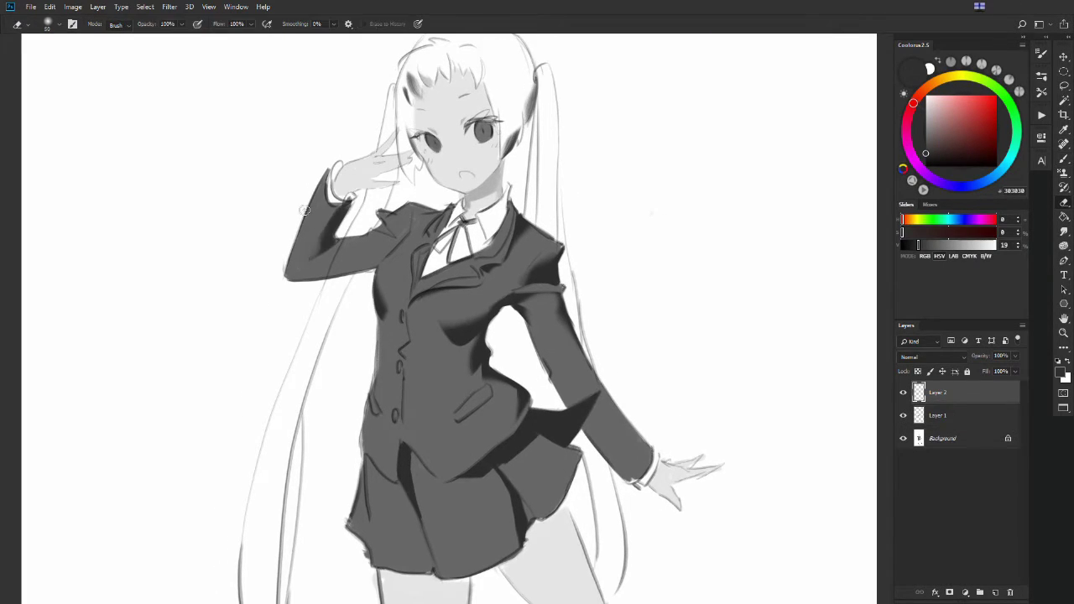
pyautogui.press('b')
# Shade the underside of the raised sleeve and clean up its edges
pyautogui.moveTo(393, 249)
pyautogui.mouseDown()
pyautogui.moveTo(326, 277)
pyautogui.moveTo(303, 250)
pyautogui.moveTo(400, 239)
pyautogui.mouseUp()
pyautogui.press('e')
pyautogui.moveTo(394, 242); pyautogui.dragTo(291, 270)
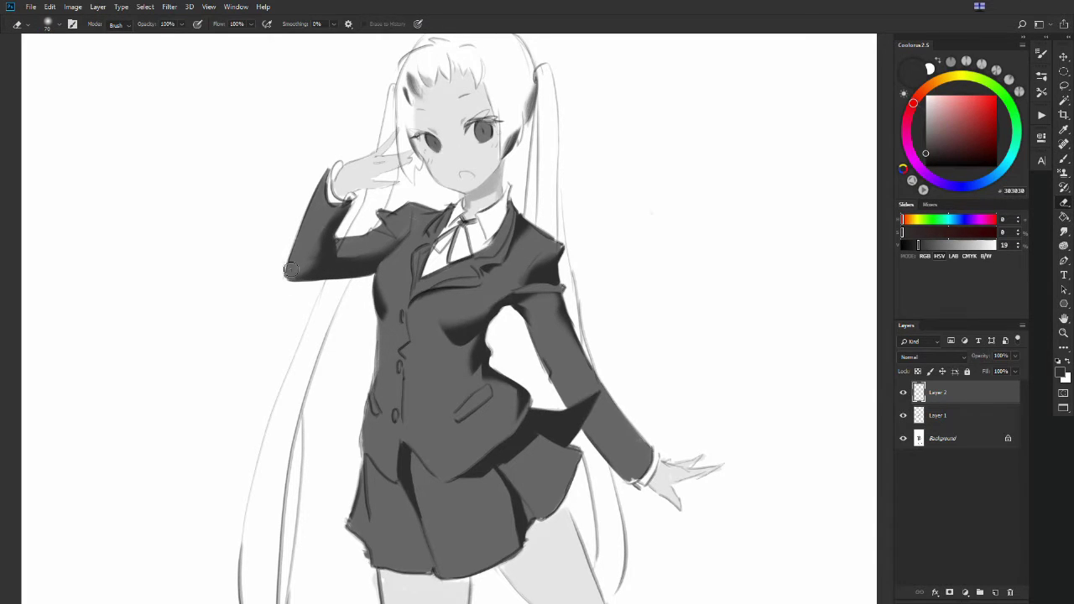
pyautogui.press('b')
# Paint a white highlight on the jacket pocket, trim it, and merge Layer 2 into Layer 1
pyautogui.keyDown('alt'); pyautogui.click(505, 210); pyautogui.keyUp('alt')
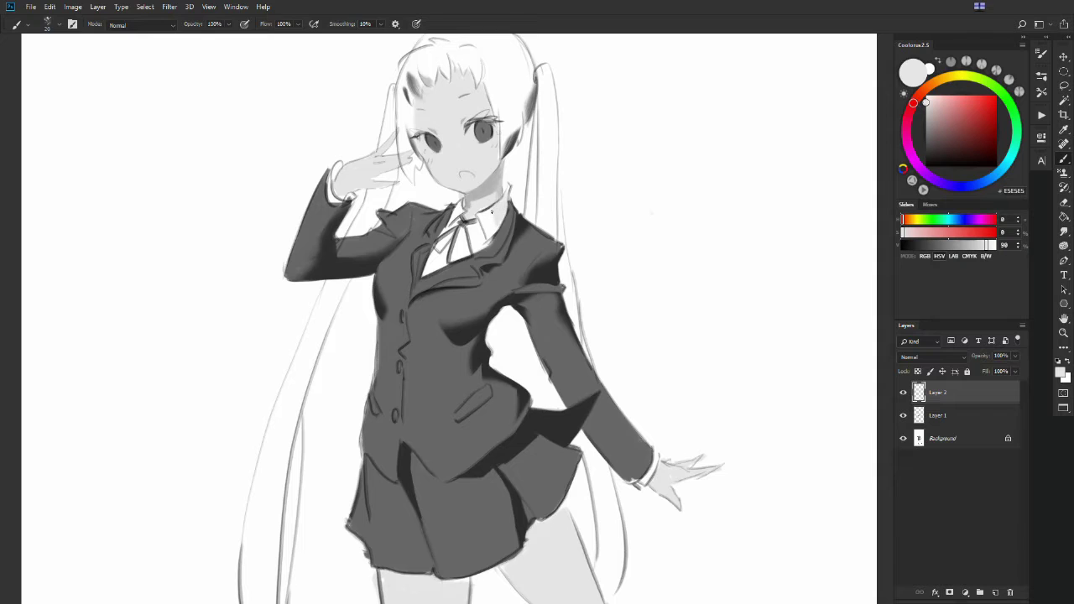
pyautogui.keyDown('alt'); pyautogui.click(496, 232); pyautogui.keyUp('alt')
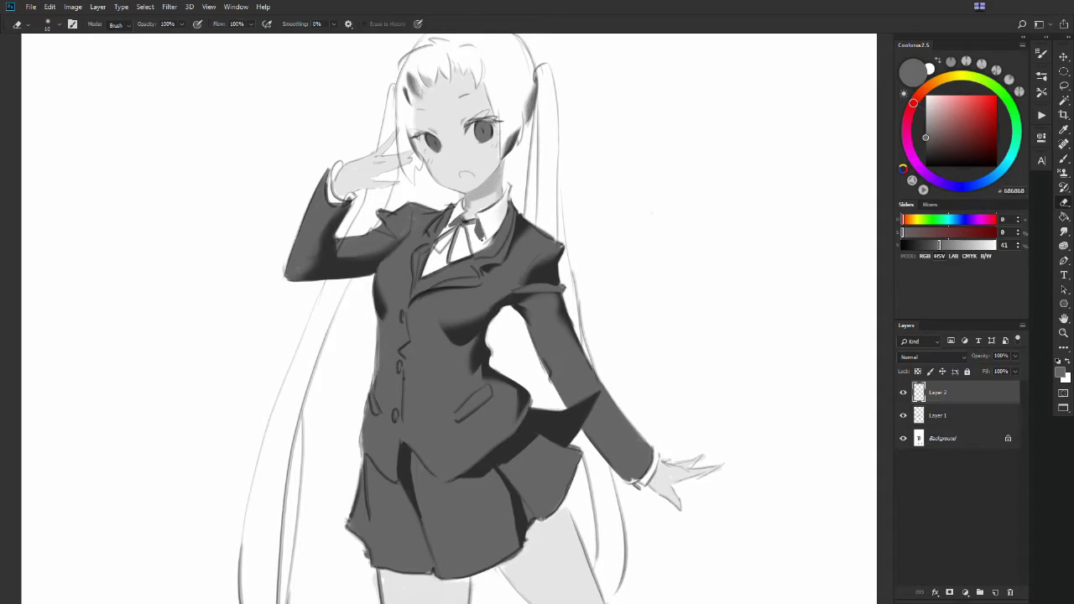
pyautogui.keyDown('alt'); pyautogui.click(497, 234); pyautogui.keyUp('alt')
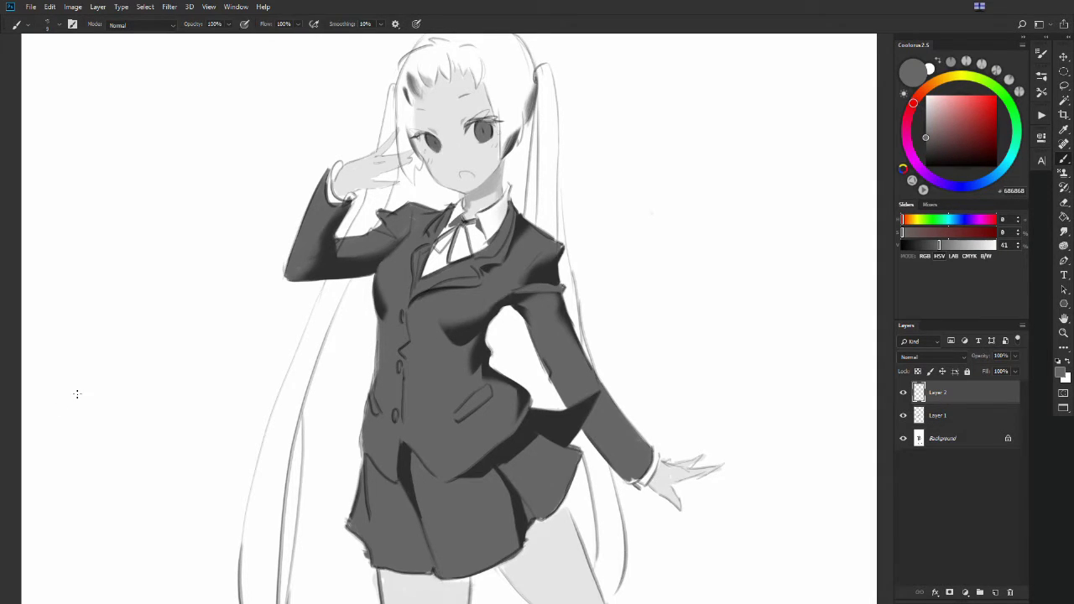
pyautogui.keyDown('alt'); pyautogui.click(494, 331); pyautogui.keyUp('alt')
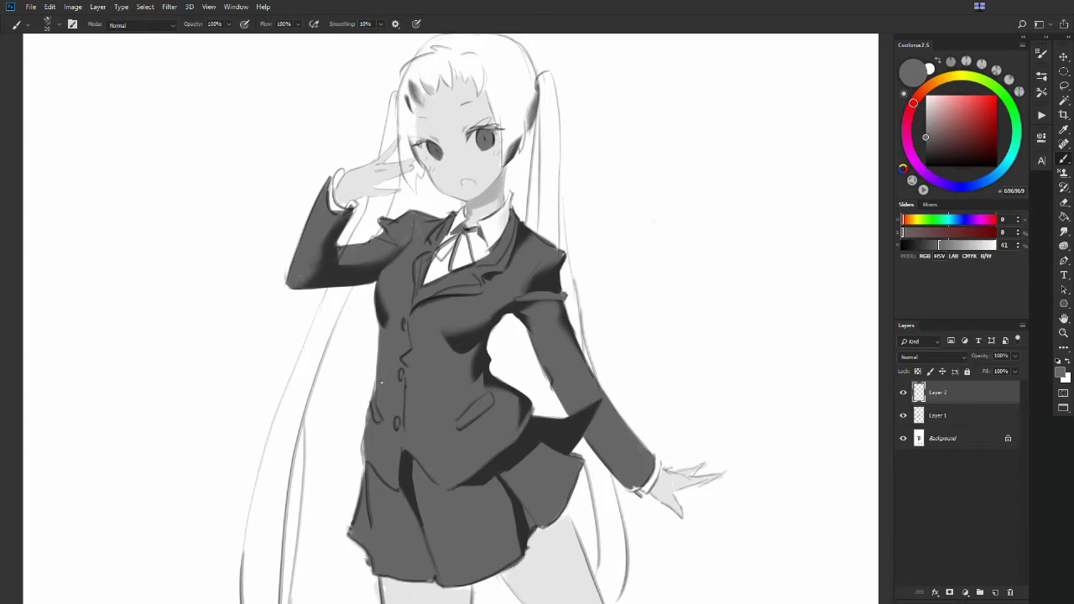
pyautogui.moveTo(460, 424)
pyautogui.mouseDown()
pyautogui.moveTo(488, 396)
pyautogui.moveTo(460, 429)
pyautogui.mouseUp()
pyautogui.keyDown('alt'); pyautogui.click(497, 391); pyautogui.keyUp('alt')
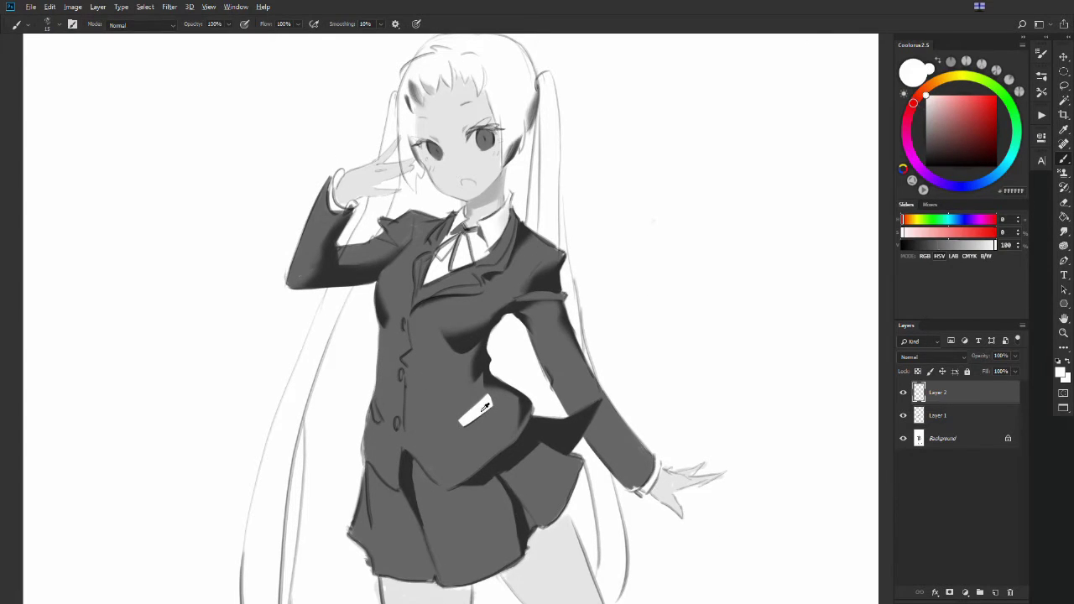
pyautogui.keyDown('alt'); pyautogui.click(541, 307); pyautogui.keyUp('alt')
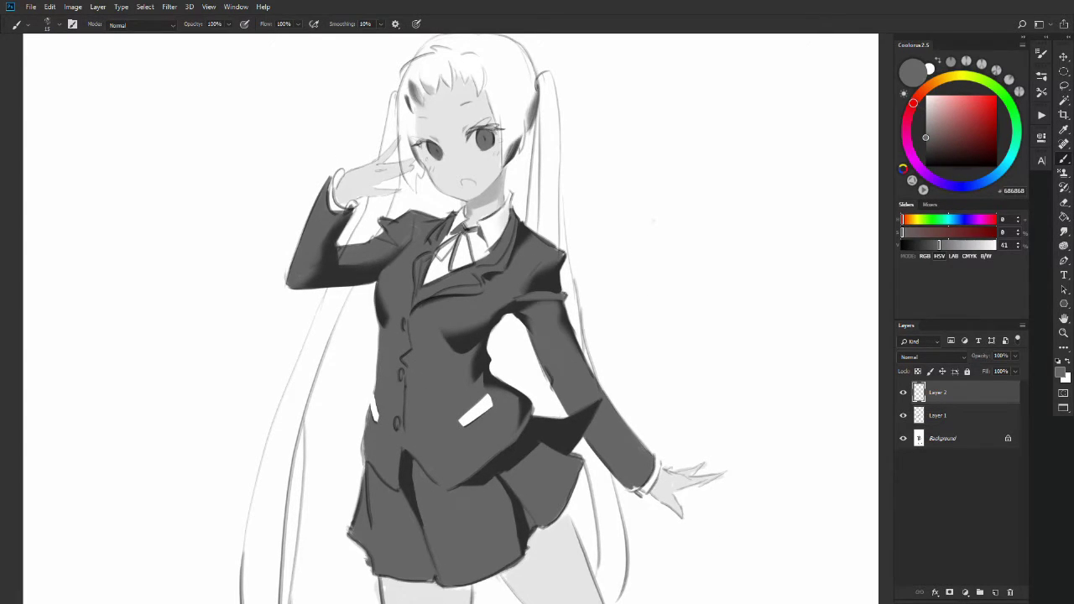
pyautogui.hotkey('ctrl', 'e')
pyautogui.hotkey('ctrl', '-')
pyautogui.click(944, 78)
# Set the colouring layer to Multiply and paint the top of the hair and right ponytail yellow
pyautogui.click(967, 102)
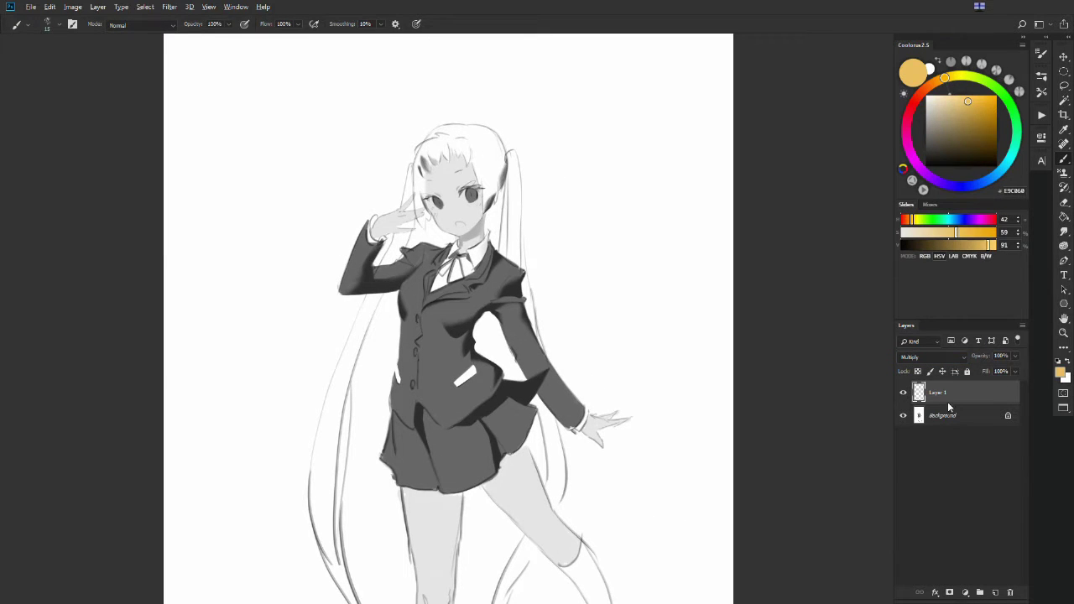
pyautogui.moveTo(470, 147); pyautogui.dragTo(495, 201)
pyautogui.moveTo(503, 160)
pyautogui.mouseDown()
pyautogui.moveTo(446, 132)
pyautogui.moveTo(419, 172)
pyautogui.moveTo(415, 209)
pyautogui.mouseUp()
pyautogui.moveTo(507, 164)
pyautogui.mouseDown()
pyautogui.moveTo(514, 239)
pyautogui.moveTo(502, 251)
pyautogui.mouseUp()
pyautogui.scroll(-2, 504, 243)
pyautogui.moveTo(508, 186)
pyautogui.mouseDown()
pyautogui.moveTo(503, 233)
pyautogui.moveTo(521, 243)
pyautogui.moveTo(536, 315)
pyautogui.mouseUp()
pyautogui.press('e')
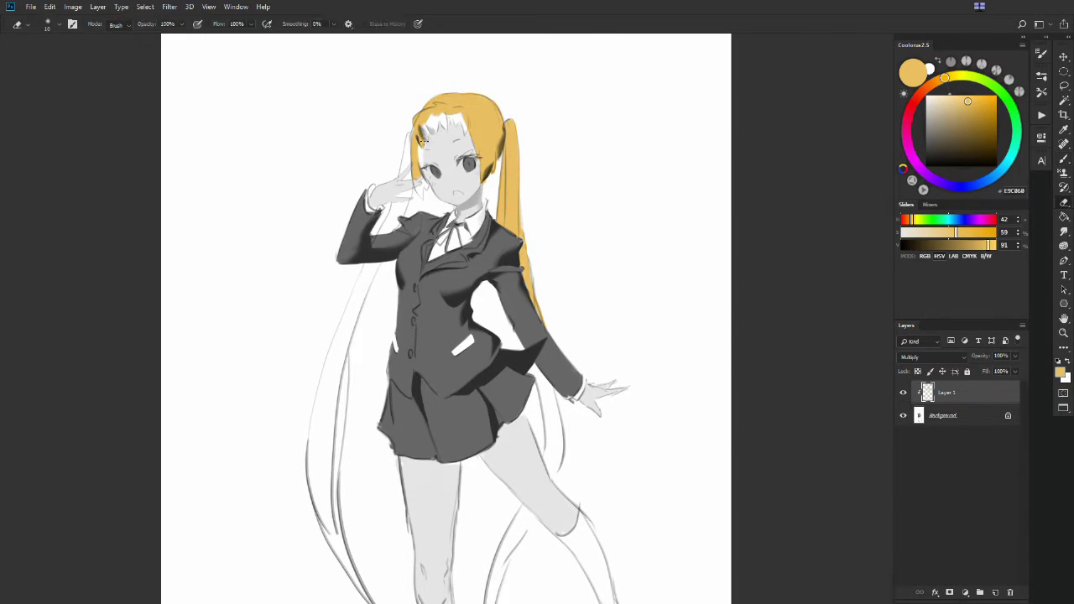
pyautogui.press('b')
# Colour the bangs and the strands beside the face and raised hand yellow
pyautogui.moveTo(423, 121)
pyautogui.mouseDown()
pyautogui.moveTo(432, 138)
pyautogui.moveTo(456, 131)
pyautogui.mouseUp()
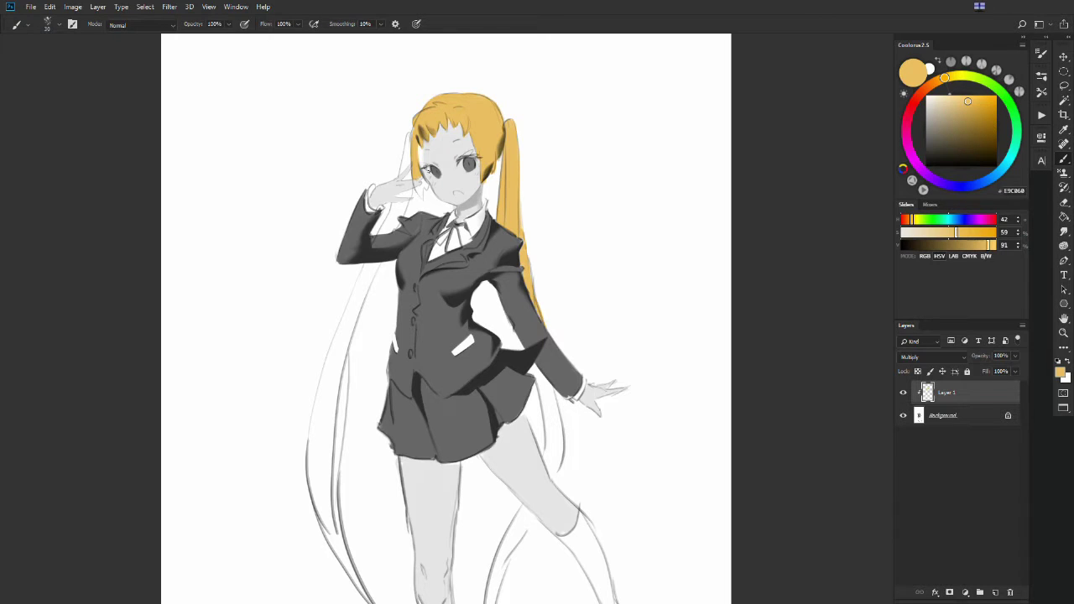
pyautogui.moveTo(404, 167); pyautogui.dragTo(411, 144)
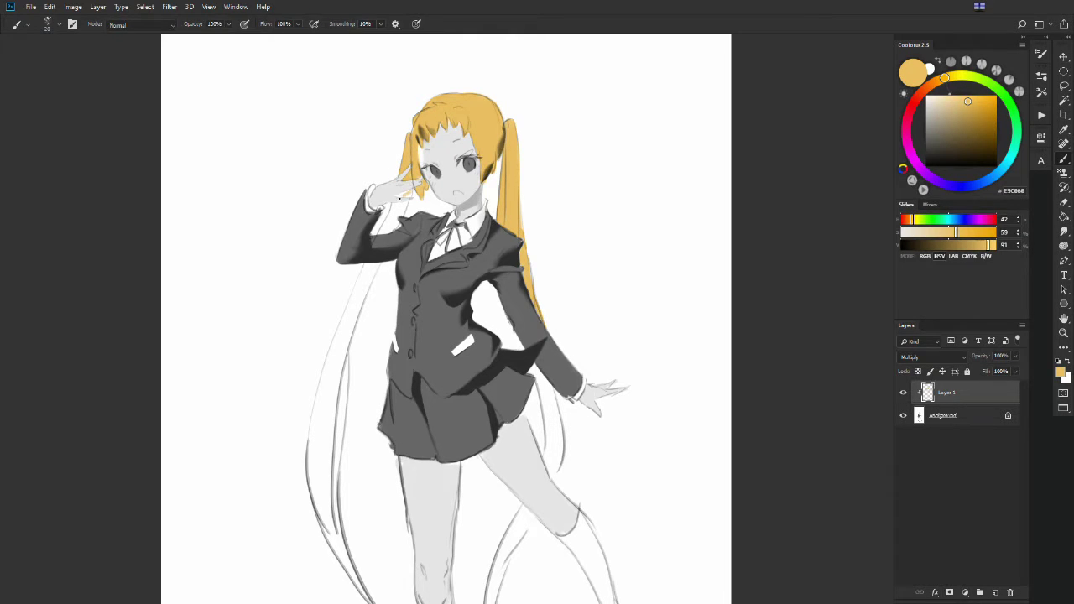
pyautogui.moveTo(394, 198); pyautogui.dragTo(413, 191)
pyautogui.moveTo(373, 269); pyautogui.dragTo(409, 164)
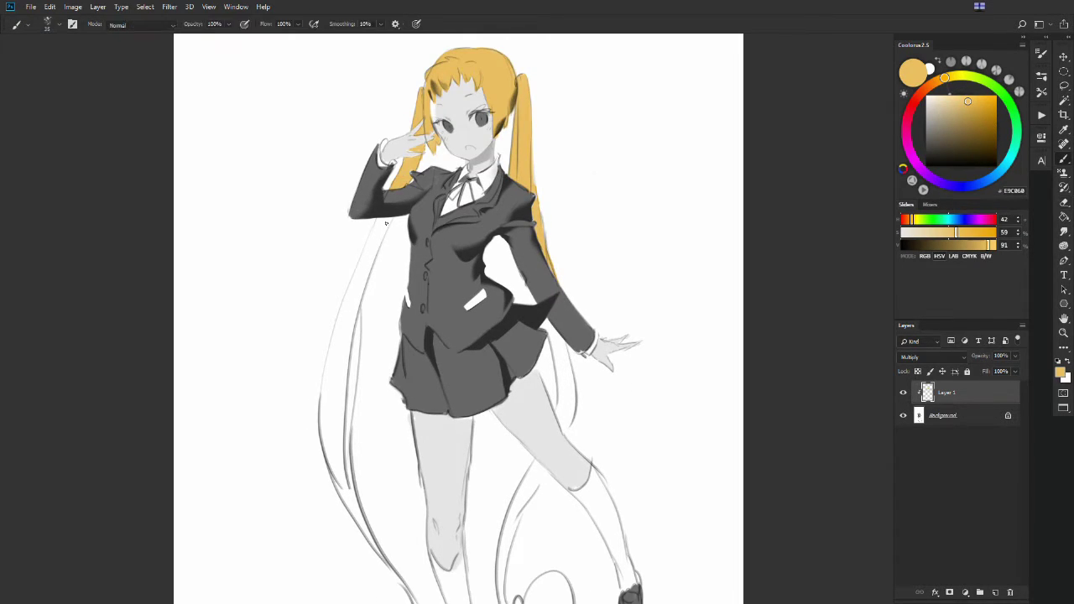
# Paint both long twin tails yellow to their ends, then open Hue/Saturation to warm the hair
pyautogui.moveTo(386, 223)
pyautogui.mouseDown()
pyautogui.moveTo(359, 282)
pyautogui.moveTo(331, 403)
pyautogui.mouseUp()
pyautogui.moveTo(344, 335); pyautogui.dragTo(352, 562)
pyautogui.moveTo(546, 323)
pyautogui.mouseDown()
pyautogui.moveTo(525, 297)
pyautogui.moveTo(547, 398)
pyautogui.mouseUp()
pyautogui.moveTo(419, 428); pyautogui.dragTo(438, 491)
pyautogui.moveTo(557, 308); pyautogui.dragTo(516, 436)
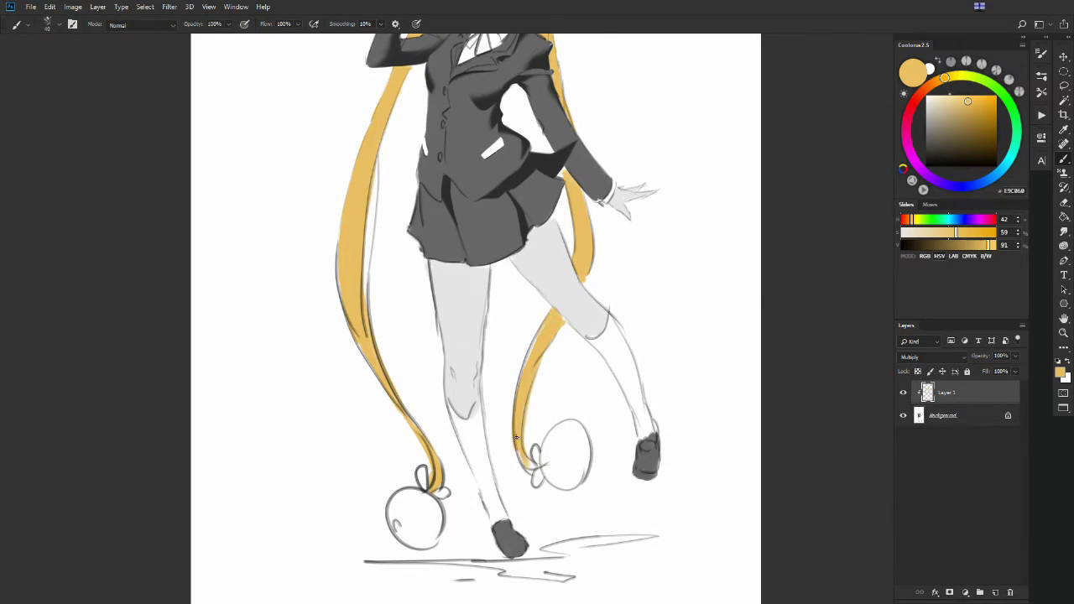
pyautogui.hotkey('ctrl', '0')
pyautogui.hotkey('ctrl', 'u')
# Add a Color-blend layer and paint light peach skin on the face, hands and legs
pyautogui.press('Return')
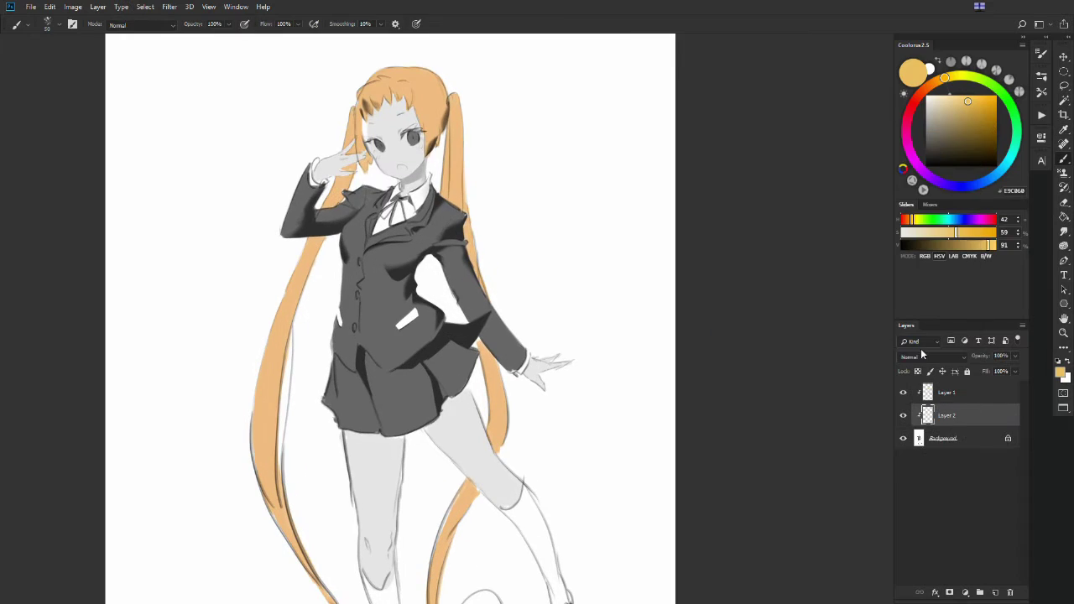
pyautogui.click(931, 356)
pyautogui.click(940, 98)
pyautogui.click(928, 88)
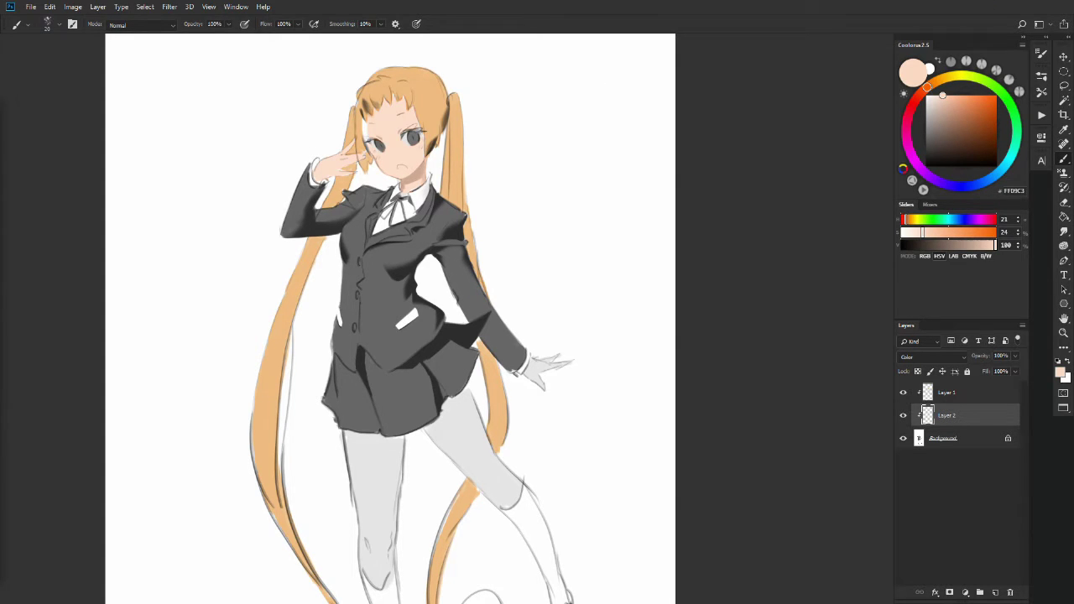
pyautogui.scroll(-2, 446, 399)
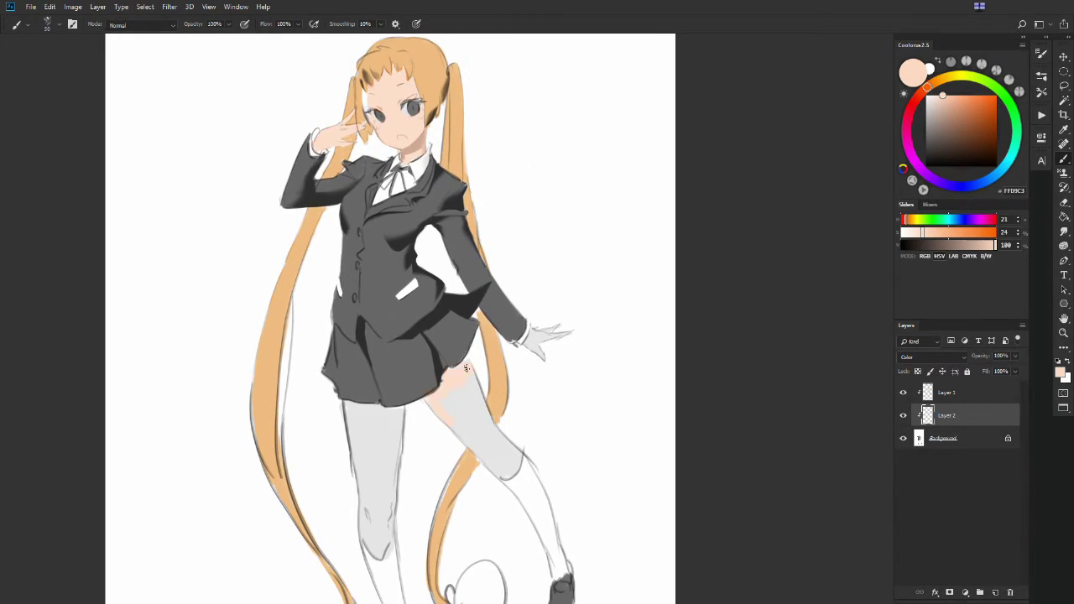
pyautogui.scroll(-3, 501, 475)
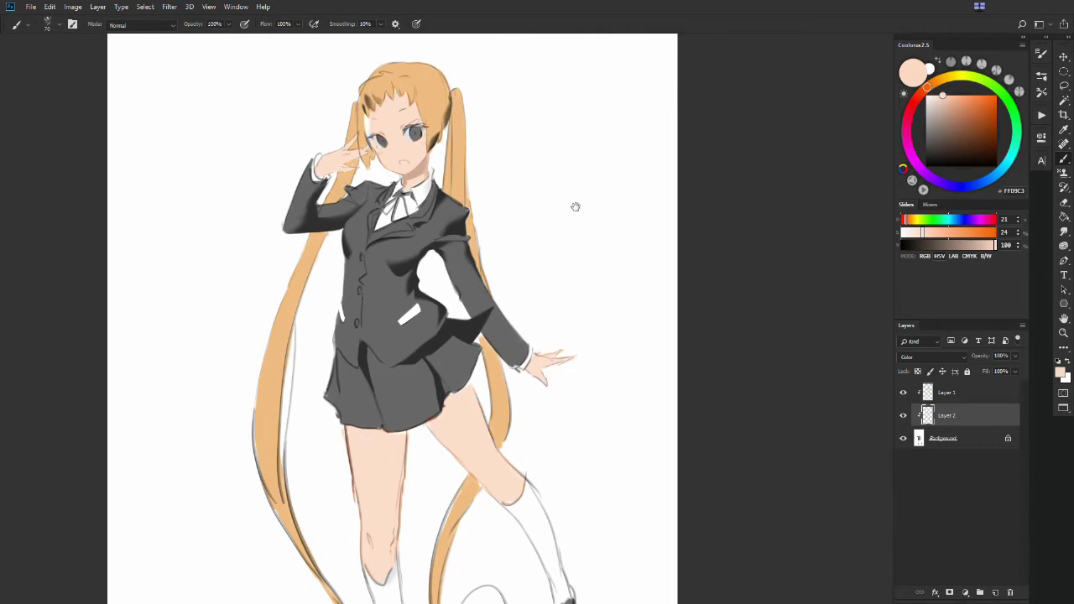
pyautogui.moveTo(416, 496); pyautogui.dragTo(393, 190)
pyautogui.keyDown('alt'); pyautogui.click(583, 442); pyautogui.keyUp('alt')
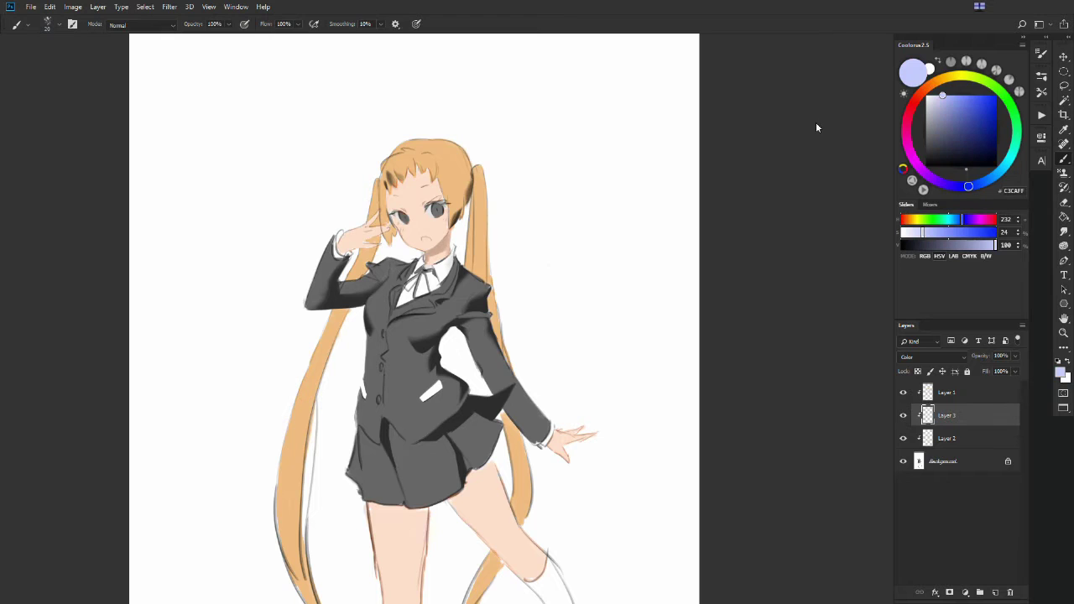
# Raise the eyes' saturation with Hue/Saturation, then add a new layer for the jacket colour
pyautogui.moveTo(922, 231); pyautogui.dragTo(955, 231)
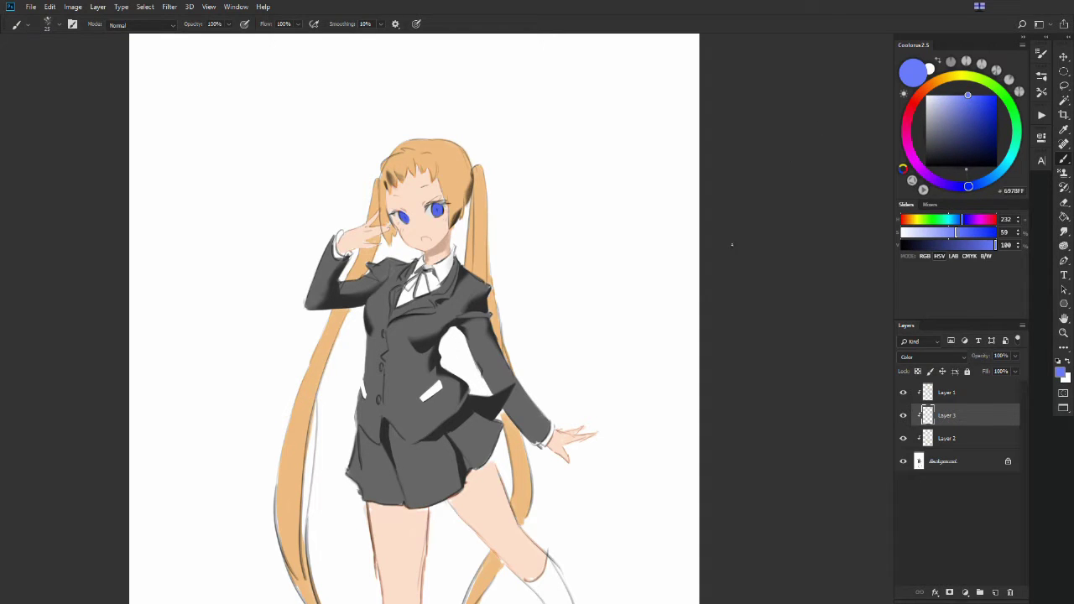
pyautogui.hotkey('ctrl', 'u')
pyautogui.moveTo(831, 270); pyautogui.dragTo(812, 269)
pyautogui.press('Return')
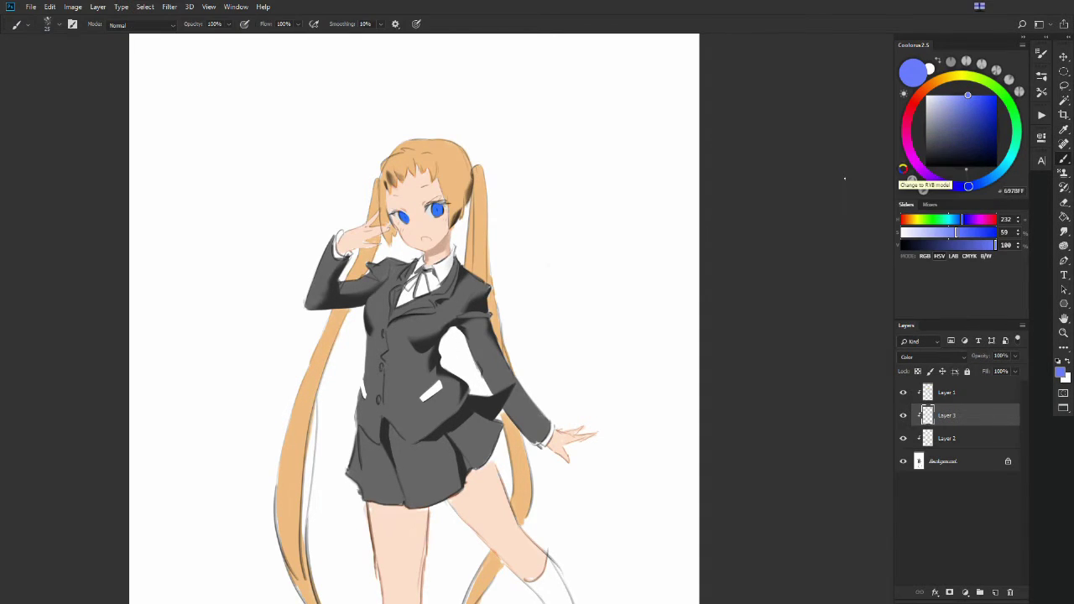
pyautogui.hotkey('ctrl', 'shift', 'alt', 'n')
pyautogui.click(935, 128)
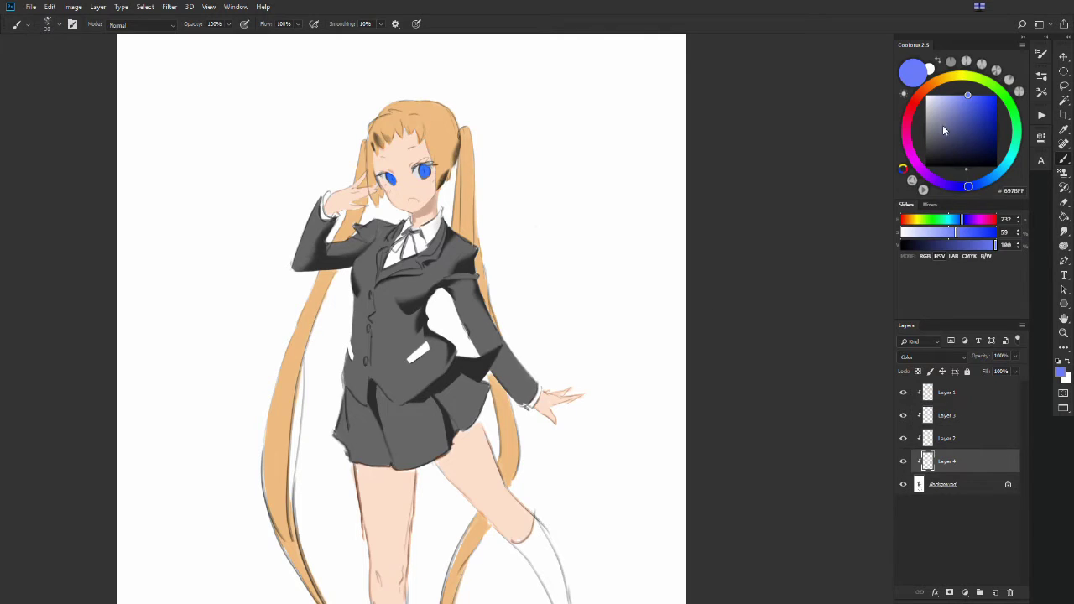
# Paint purplish grey over the jacket and set up a dark brownish red skirt layer
pyautogui.click(947, 186)
pyautogui.moveTo(412, 277)
pyautogui.mouseDown()
pyautogui.moveTo(391, 291)
pyautogui.moveTo(355, 287)
pyautogui.mouseUp()
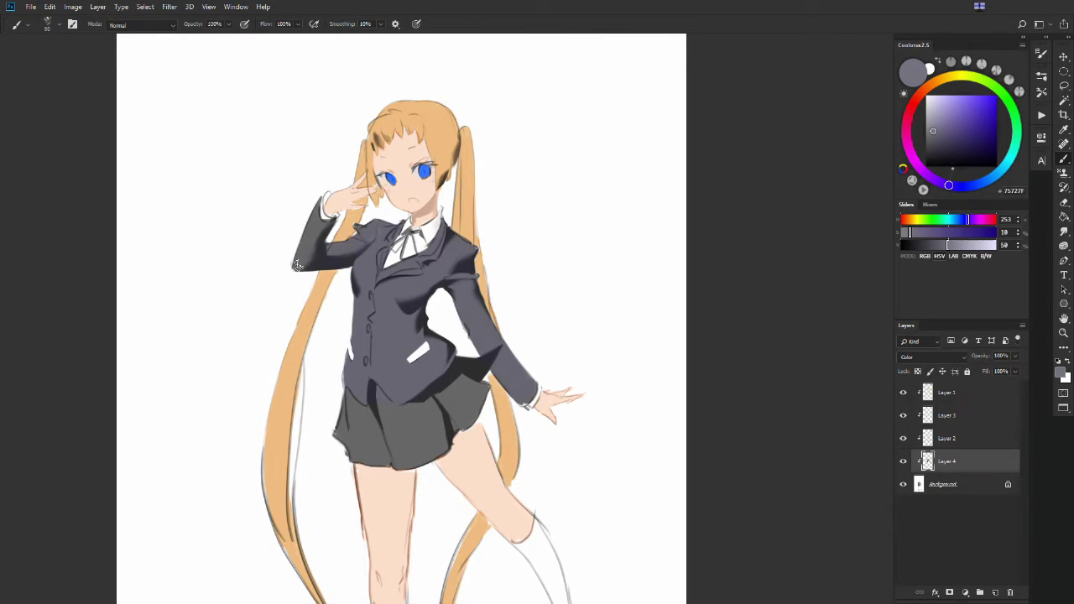
pyautogui.moveTo(296, 265); pyautogui.dragTo(284, 225)
pyautogui.click(913, 102)
pyautogui.click(956, 135)
pyautogui.hotkey('ctrl', 'alt', 'shift', 'n')
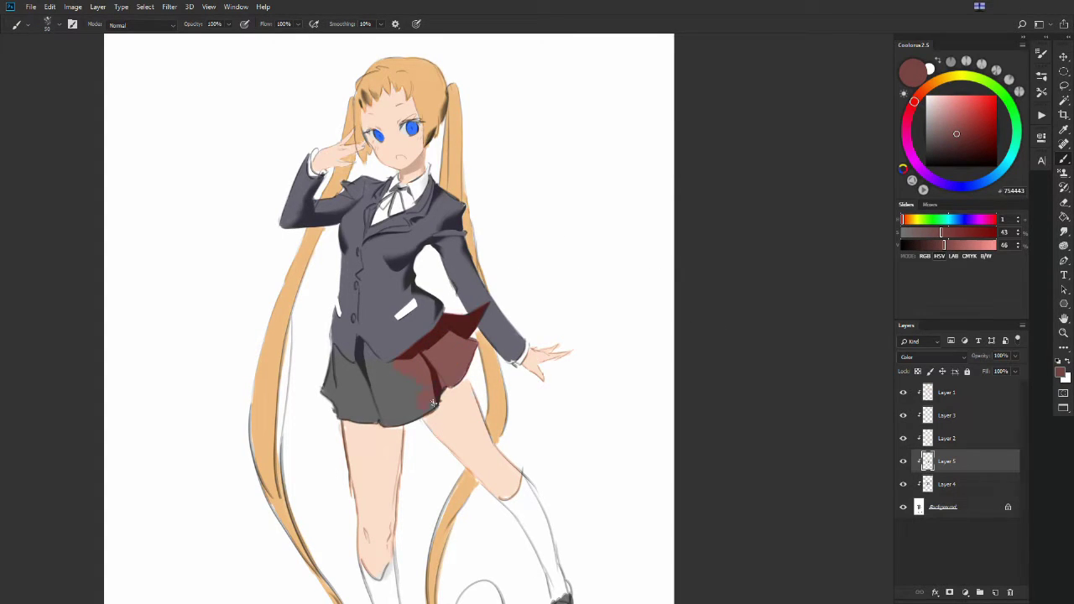
pyautogui.hotkey('alt', ',')
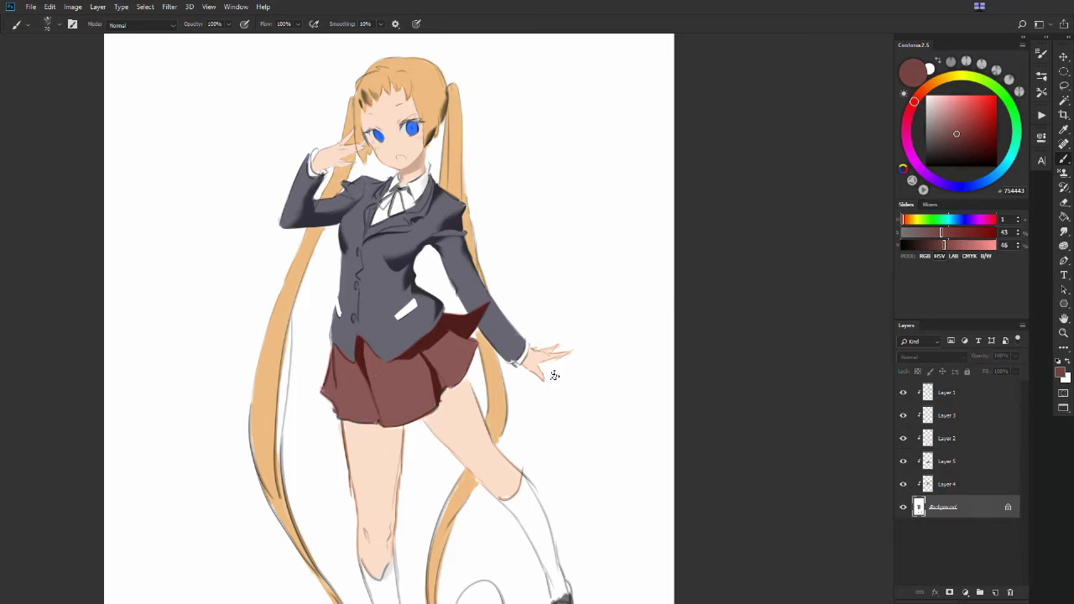
# Add an Overlay shading layer and paint dark grey shadows on the right of the skirt
pyautogui.rightClick(561, 370)
pyautogui.press('Escape')
pyautogui.hotkey('ctrl', 'alt', 'shift', 'n')
pyautogui.click(931, 357)
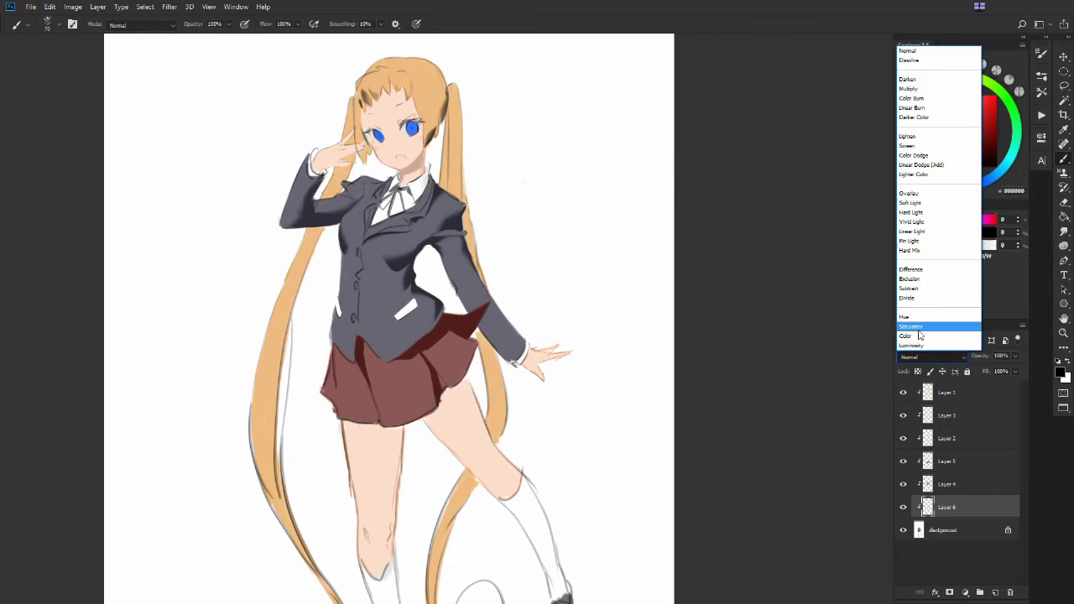
pyautogui.click(914, 192)
pyautogui.click(923, 147)
pyautogui.moveTo(382, 390); pyautogui.dragTo(461, 327)
pyautogui.moveTo(424, 382); pyautogui.dragTo(466, 314)
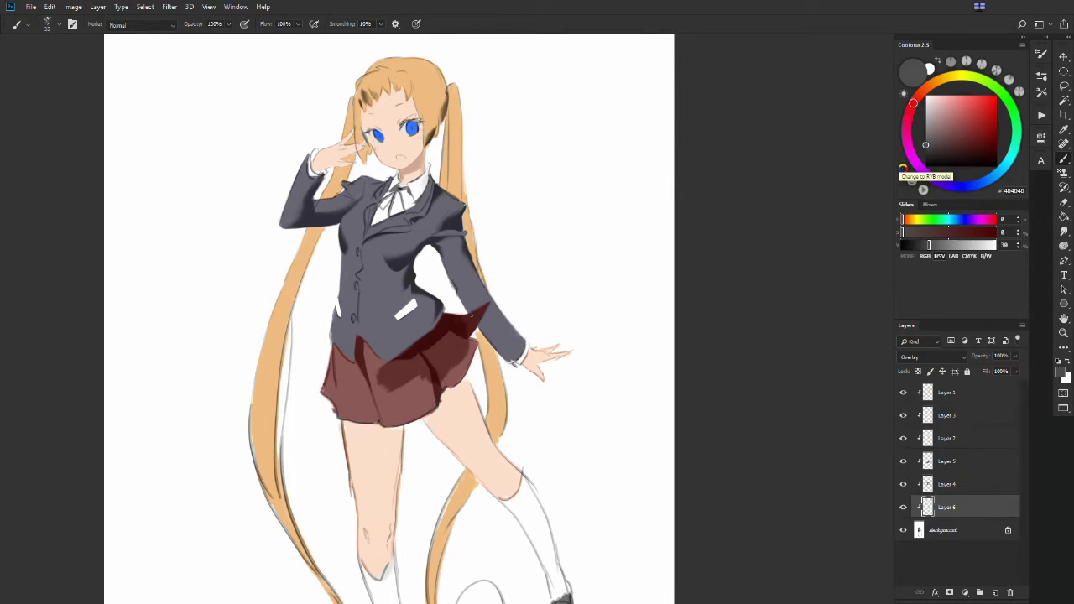
pyautogui.moveTo(470, 365); pyautogui.dragTo(485, 306)
pyautogui.moveTo(357, 340)
pyautogui.mouseDown()
pyautogui.moveTo(384, 369)
pyautogui.moveTo(333, 350)
pyautogui.moveTo(327, 403)
pyautogui.moveTo(432, 394)
pyautogui.mouseUp()
# Shade the lower skirt and boost the skirt layer's saturation to a vivid red
pyautogui.click(947, 484)
pyautogui.click(946, 461)
pyautogui.hotkey('ctrl', 'u')
pyautogui.moveTo(825, 244); pyautogui.dragTo(845, 244)
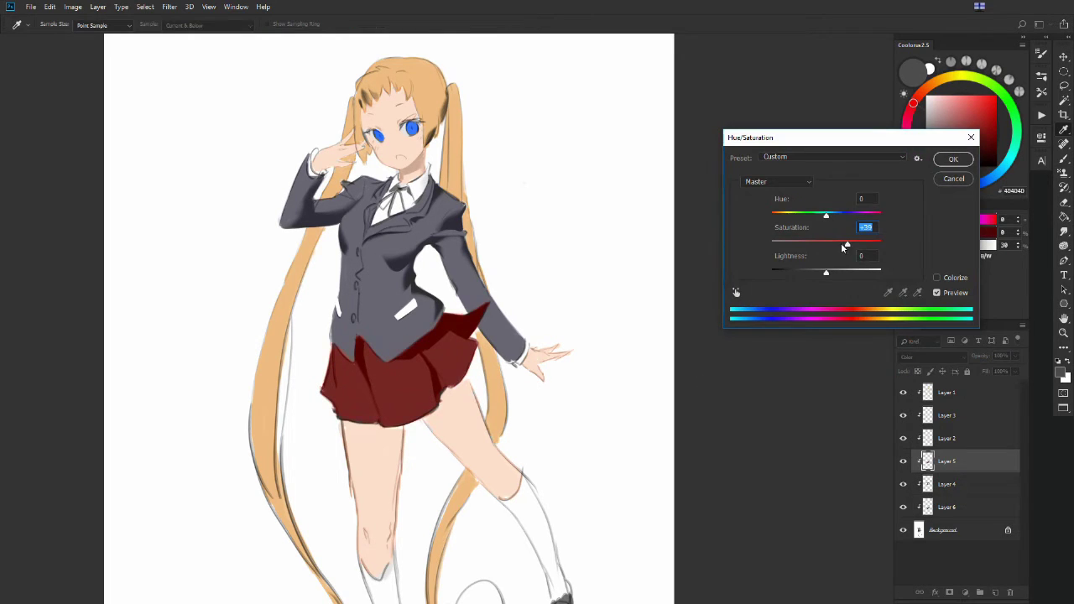
pyautogui.press('Return')
pyautogui.press('b')
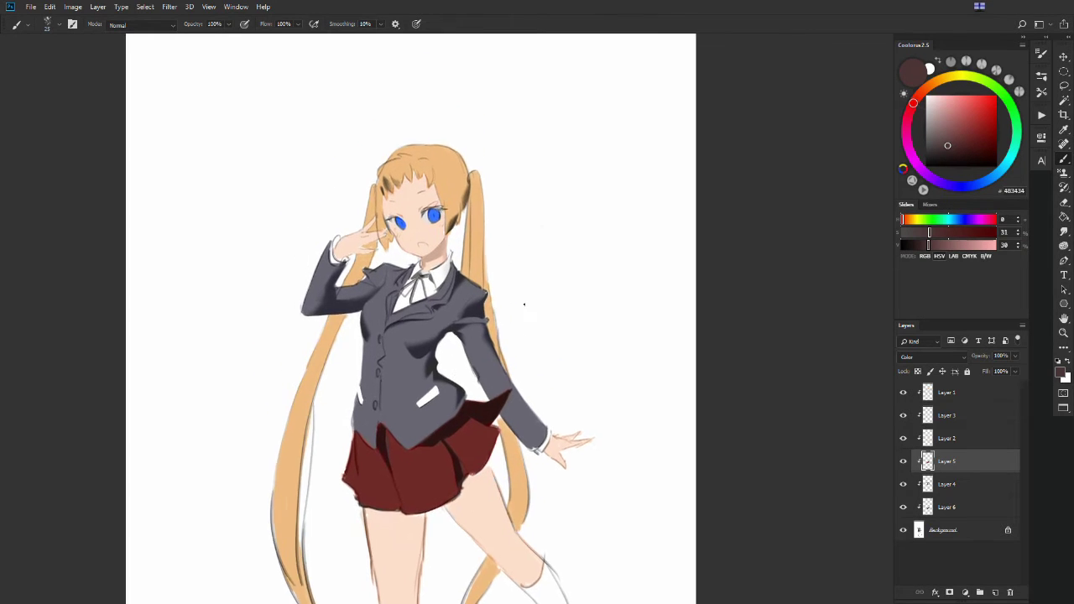
# Darken the jacket chest, collar, front and both sleeves to near-black on the overlay layer
pyautogui.click(946, 507)
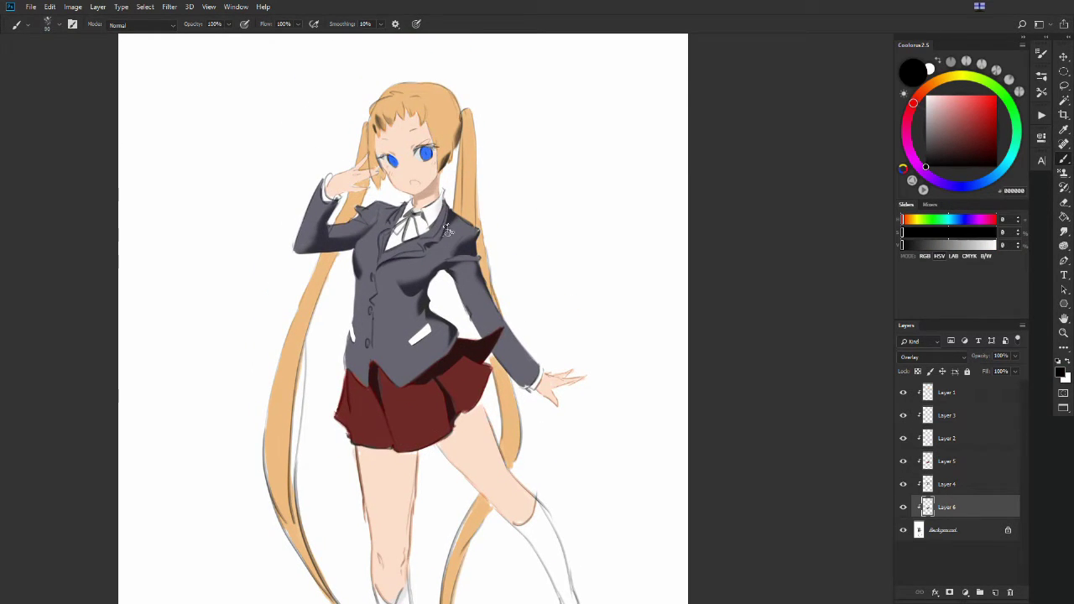
pyautogui.moveTo(438, 226)
pyautogui.mouseDown()
pyautogui.moveTo(422, 279)
pyautogui.moveTo(457, 205)
pyautogui.mouseUp()
pyautogui.moveTo(470, 252)
pyautogui.mouseDown()
pyautogui.moveTo(336, 227)
pyautogui.moveTo(317, 200)
pyautogui.moveTo(302, 245)
pyautogui.mouseUp()
pyautogui.moveTo(381, 252); pyautogui.dragTo(352, 381)
pyautogui.moveTo(411, 277); pyautogui.dragTo(391, 365)
pyautogui.moveTo(411, 319); pyautogui.dragTo(453, 382)
pyautogui.moveTo(461, 243)
pyautogui.mouseDown()
pyautogui.moveTo(508, 356)
pyautogui.moveTo(537, 387)
pyautogui.mouseUp()
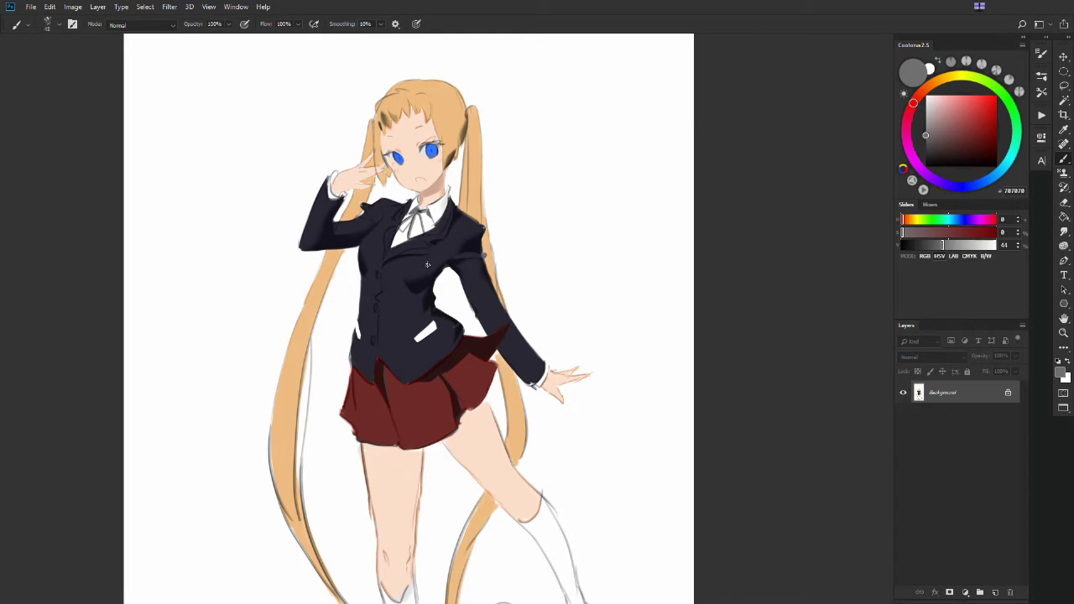
# Paint a soft purple-grey patch on the blazer chest on a new layer, then merge the layers
pyautogui.hotkey('ctrl', 'shift', 'alt', 'n')
pyautogui.keyDown('alt'); pyautogui.click(483, 255); pyautogui.keyUp('alt')
pyautogui.moveTo(399, 263); pyautogui.dragTo(428, 270)
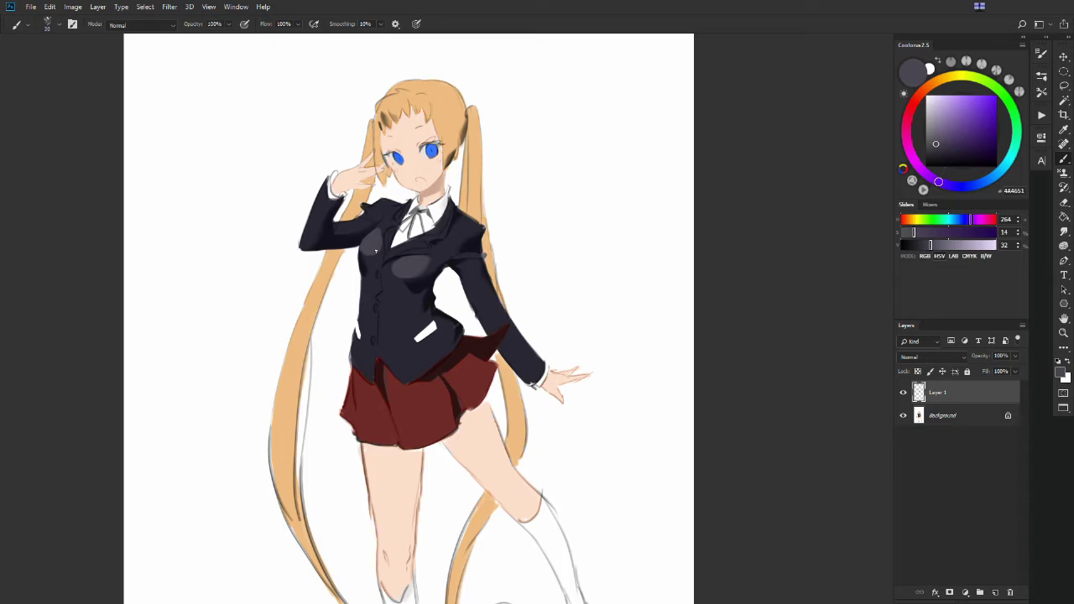
pyautogui.hotkey('ctrl', 'shift', 'alt', 'n')
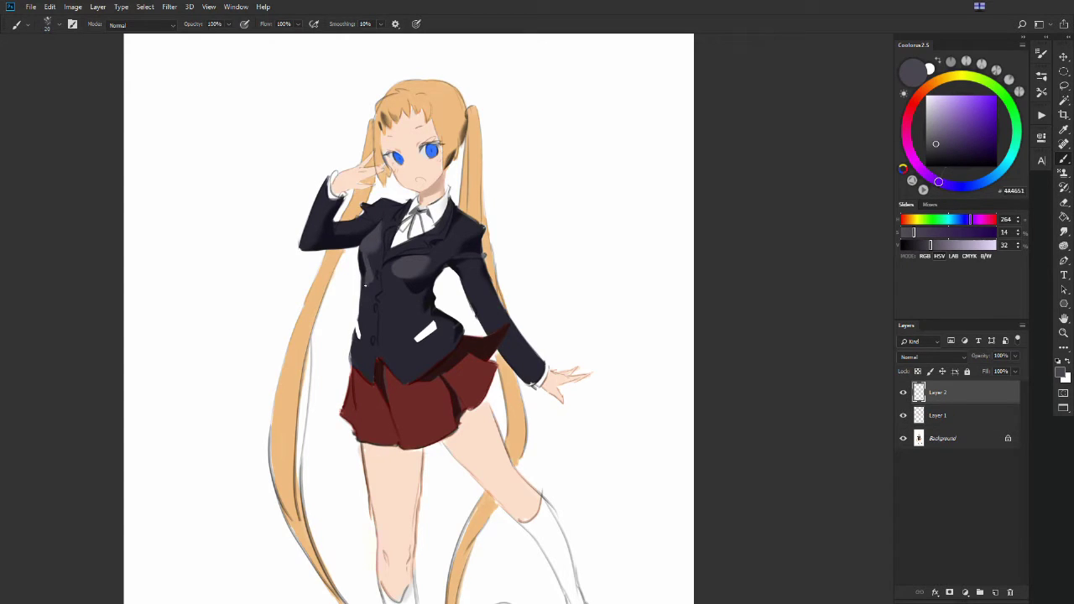
pyautogui.press(']')
pyautogui.press(']')
pyautogui.press('e')
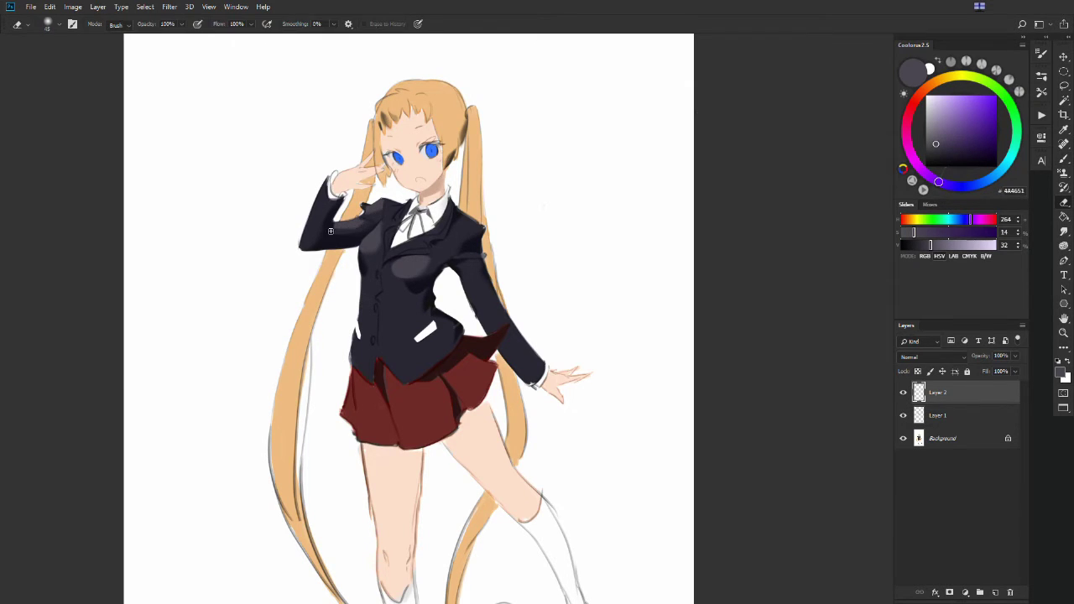
pyautogui.press('b')
pyautogui.press('e')
pyautogui.hotkey('ctrl', 'e')
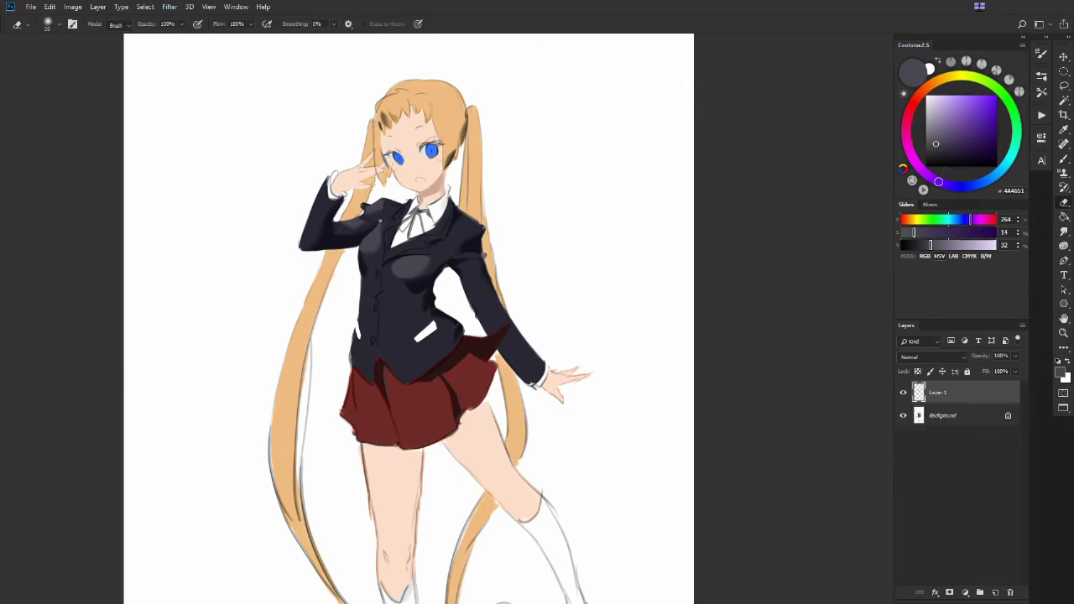
# Paint a lighter purple-grey highlight across the blazer chest on a fresh layer
pyautogui.keyDown('alt'); pyautogui.click(382, 238); pyautogui.keyUp('alt')
pyautogui.press('b')
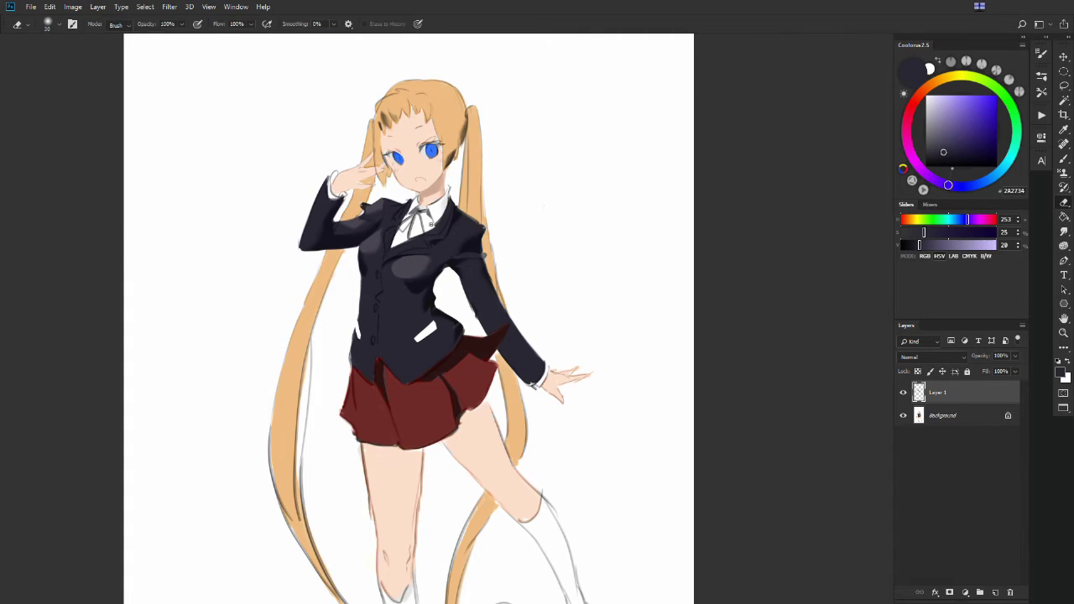
pyautogui.keyDown('alt'); pyautogui.click(377, 252); pyautogui.keyUp('alt')
pyautogui.press('b')
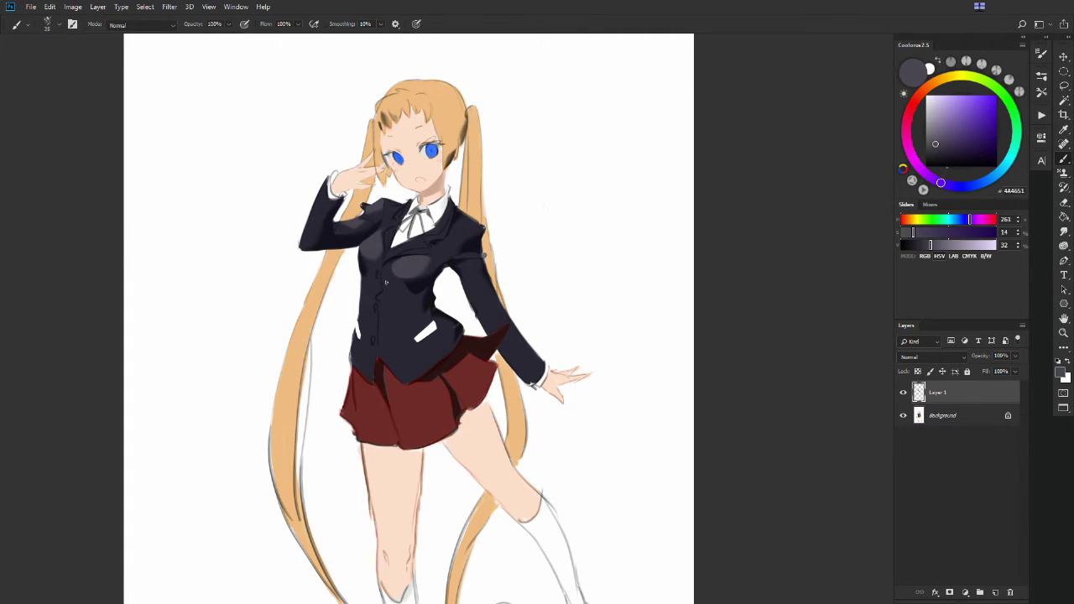
pyautogui.hotkey('ctrl', 'shift', 'alt', 'n')
pyautogui.press(']')
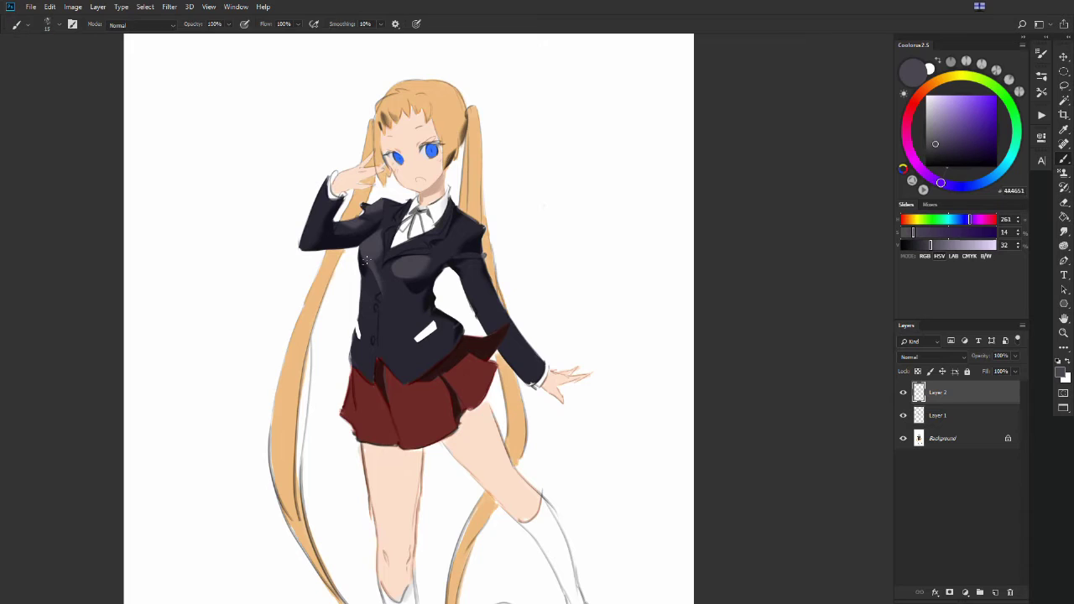
pyautogui.moveTo(397, 268); pyautogui.dragTo(424, 267)
pyautogui.press('e')
# Set up new shading layers above the background and at the top with dark navy and purple-grey
pyautogui.hotkey('ctrl', 'shift', 'alt', 'n')
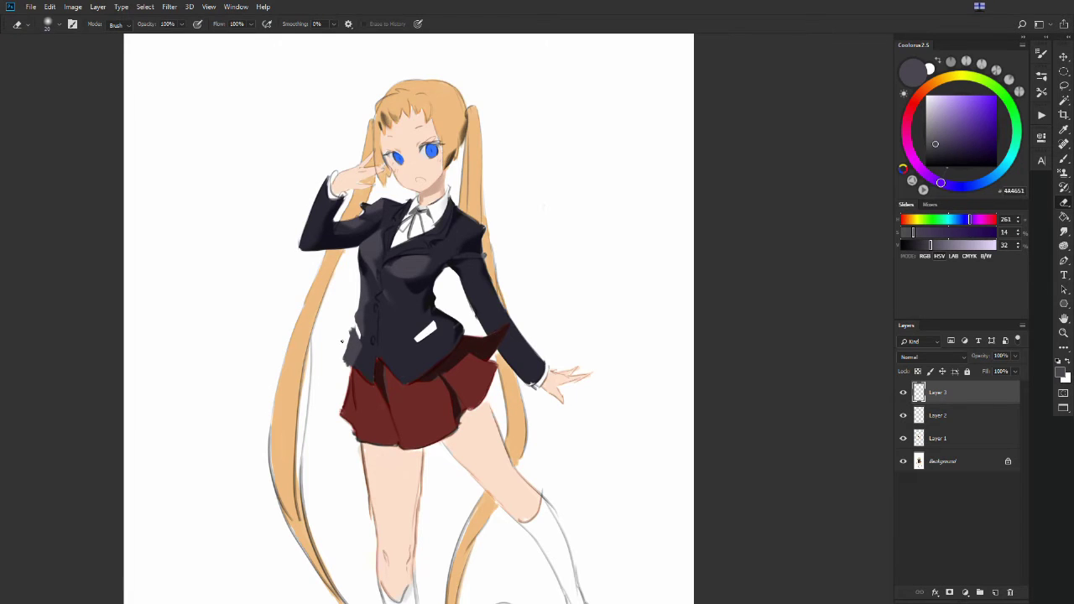
pyautogui.hotkey('ctrl', 'shift', 'alt', 'n')
pyautogui.hotkey('ctrl', 'shift', '[')
pyautogui.keyDown('alt'); pyautogui.click(369, 289); pyautogui.keyUp('alt')
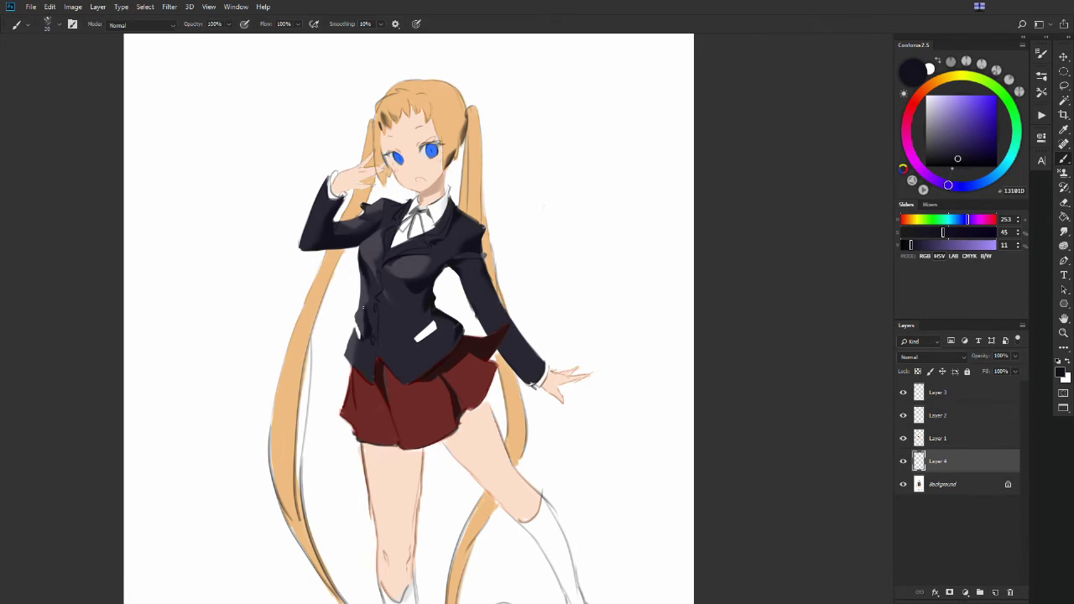
pyautogui.press('b')
pyautogui.hotkey('ctrl', 'shift', 'alt', 'n')
pyautogui.hotkey('ctrl', 'shift', ']')
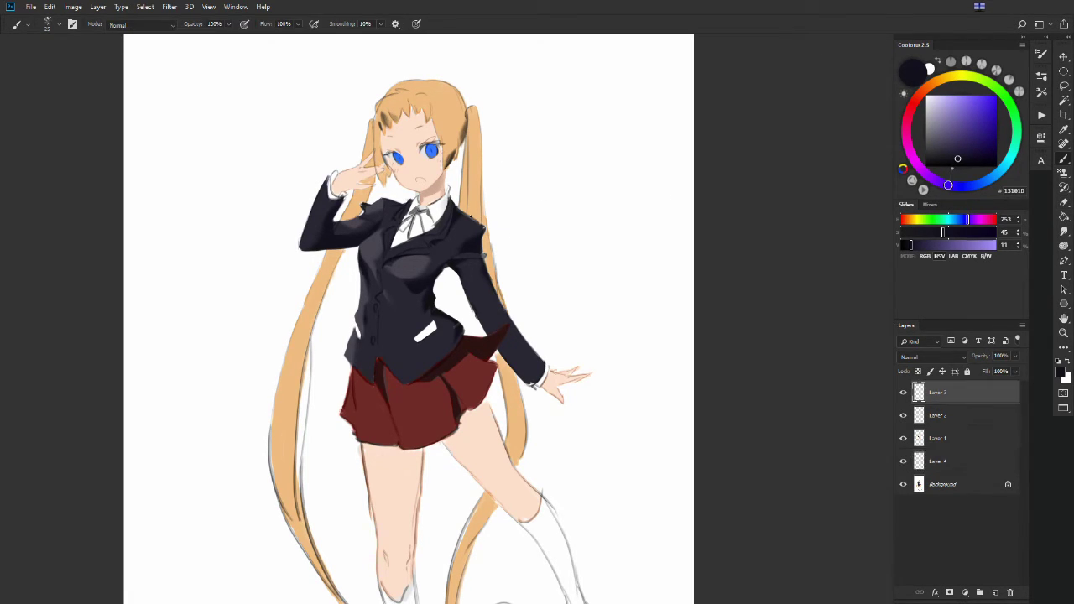
pyautogui.keyDown('alt'); pyautogui.click(361, 373); pyautogui.keyUp('alt')
# Paint dark strokes near the collar, erase part of the shoulder edge, then pick near-black
pyautogui.moveTo(385, 214); pyautogui.dragTo(377, 235)
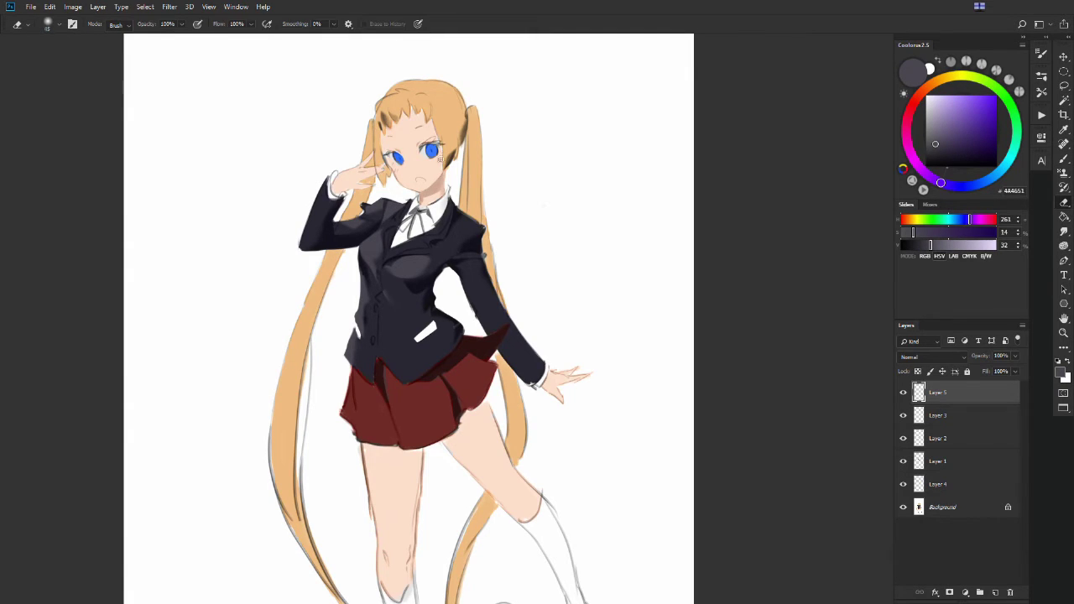
pyautogui.press('e')
pyautogui.moveTo(463, 224)
pyautogui.mouseDown()
pyautogui.moveTo(466, 247)
pyautogui.moveTo(446, 255)
pyautogui.mouseUp()
pyautogui.press('b')
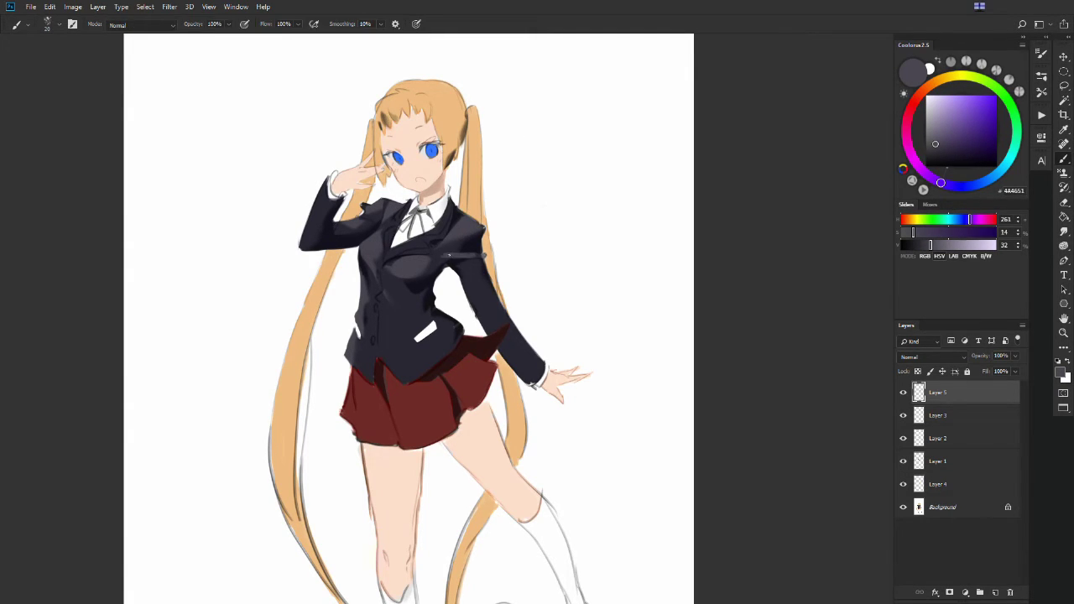
pyautogui.press('e')
pyautogui.press('b')
pyautogui.keyDown('alt'); pyautogui.click(432, 147); pyautogui.keyUp('alt')
pyautogui.hotkey('ctrl', 'shift', 'alt', 'n')
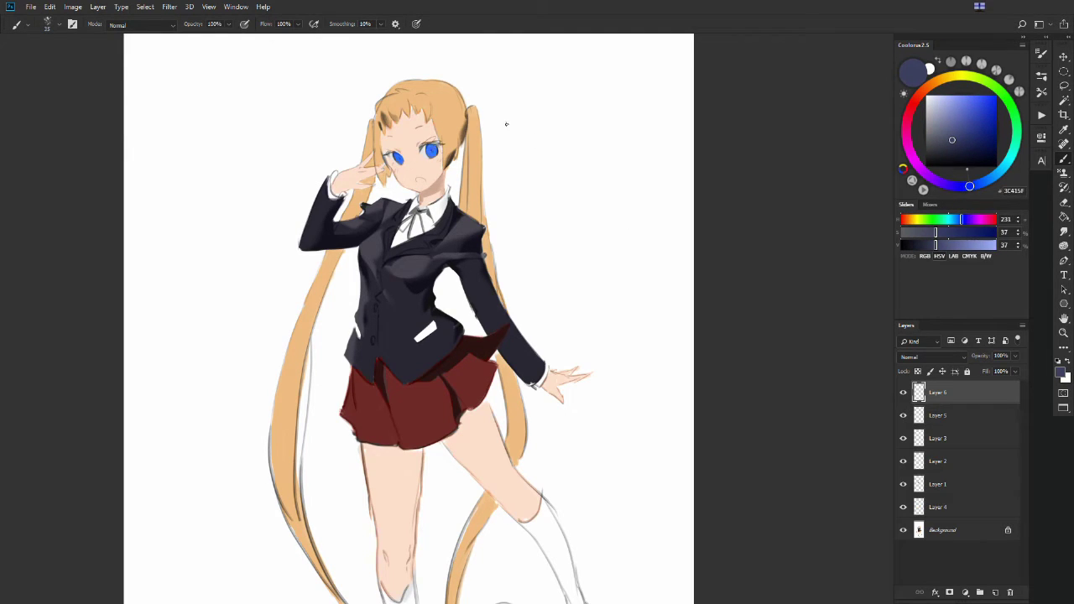
pyautogui.keyDown('alt'); pyautogui.click(429, 149); pyautogui.keyUp('alt')
pyautogui.press('e')
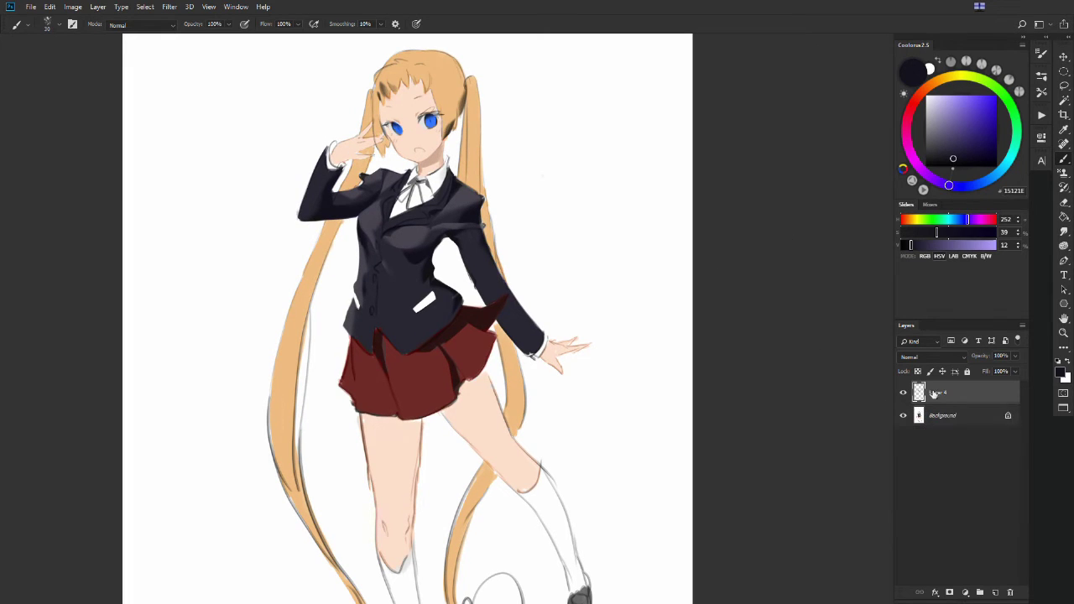
# Add a Color-blend layer and choose salmon, then a deeper orange-red, for the skin tint
pyautogui.hotkey('ctrl', 'shift', 'alt', 'n')
pyautogui.click(957, 102)
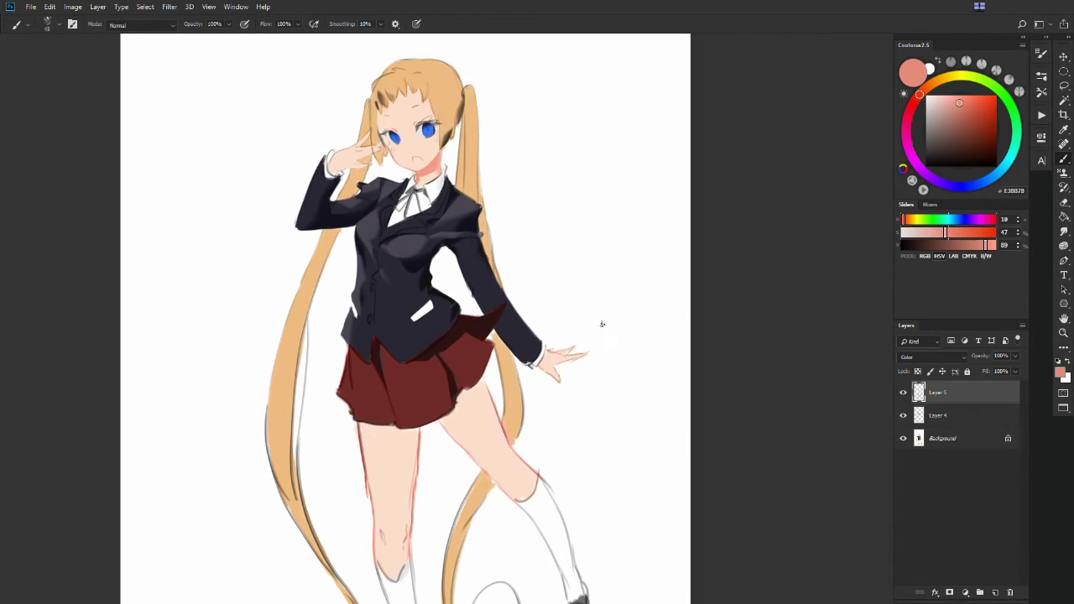
pyautogui.moveTo(539, 189); pyautogui.dragTo(533, 178)
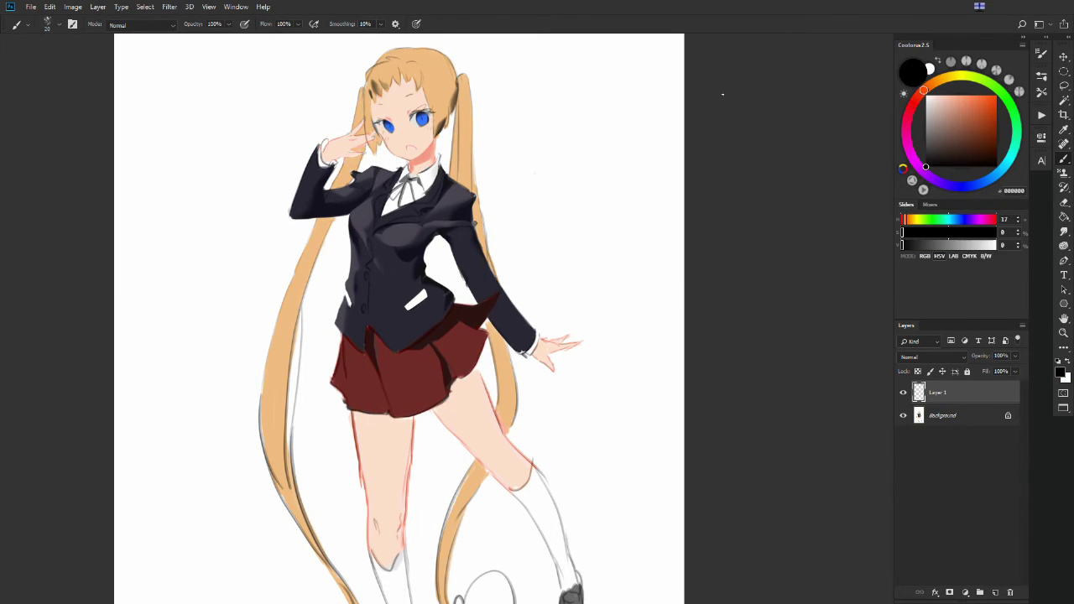
pyautogui.moveTo(931, 87); pyautogui.dragTo(924, 89)
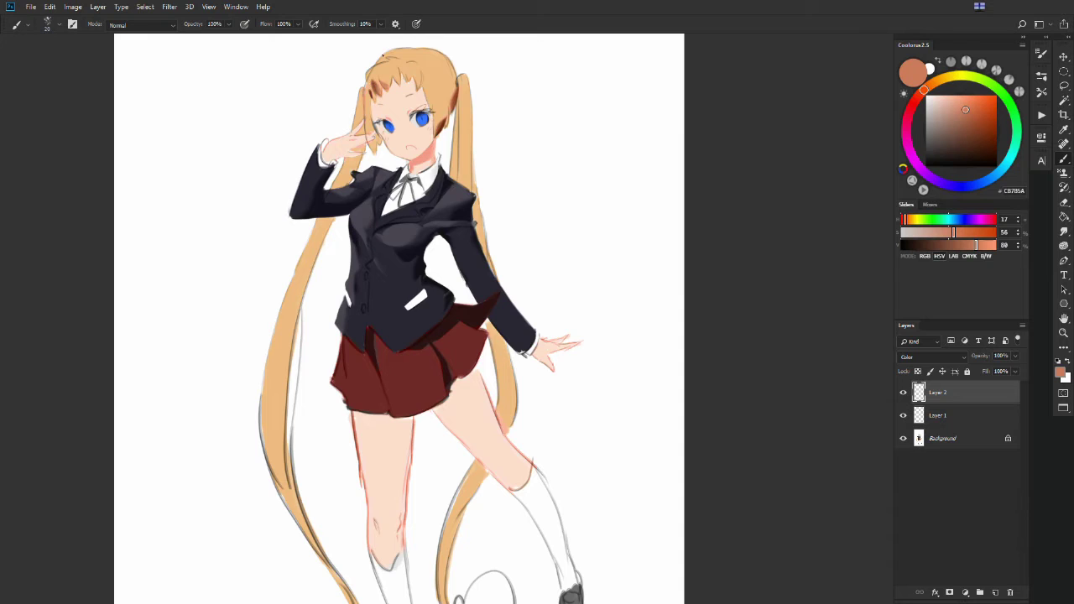
pyautogui.scroll(-1, 469, 252)
pyautogui.scroll(-2, 452, 443)
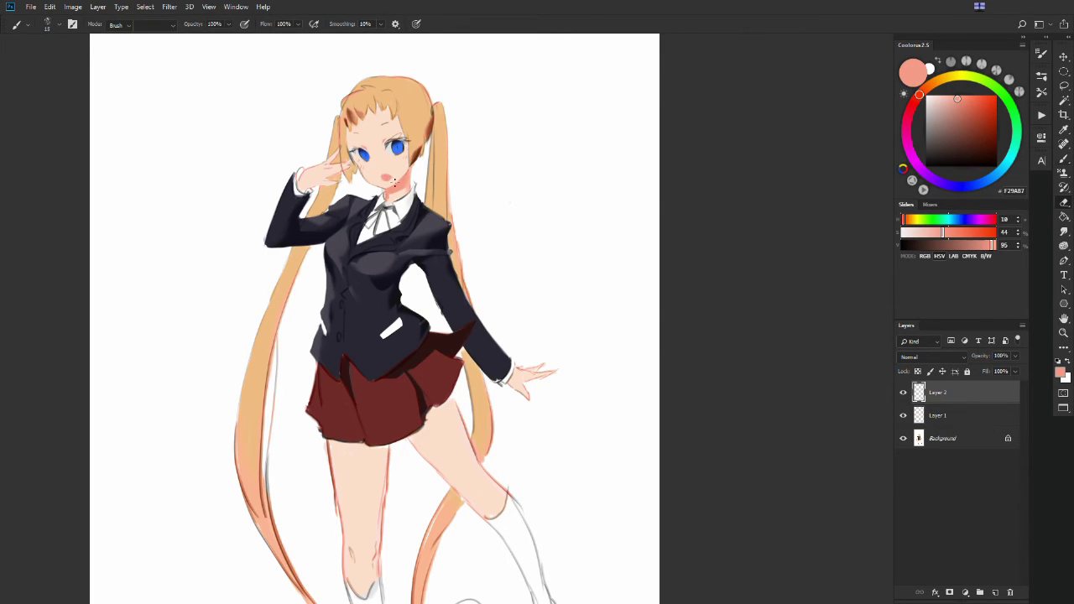
# Switch to the Eraser to refine the ribbon and bobble details
pyautogui.press('e')
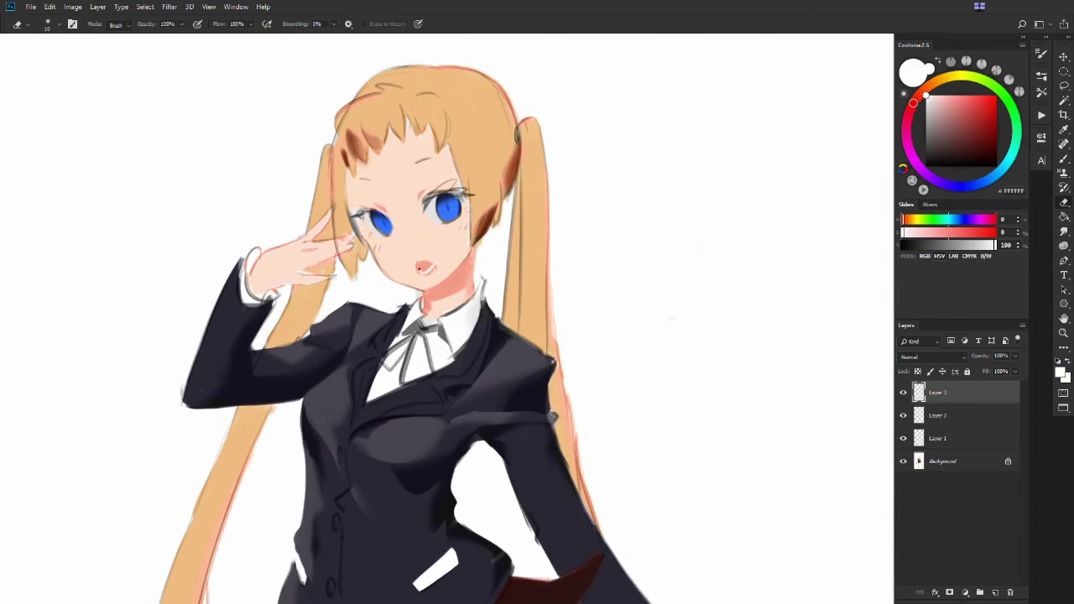